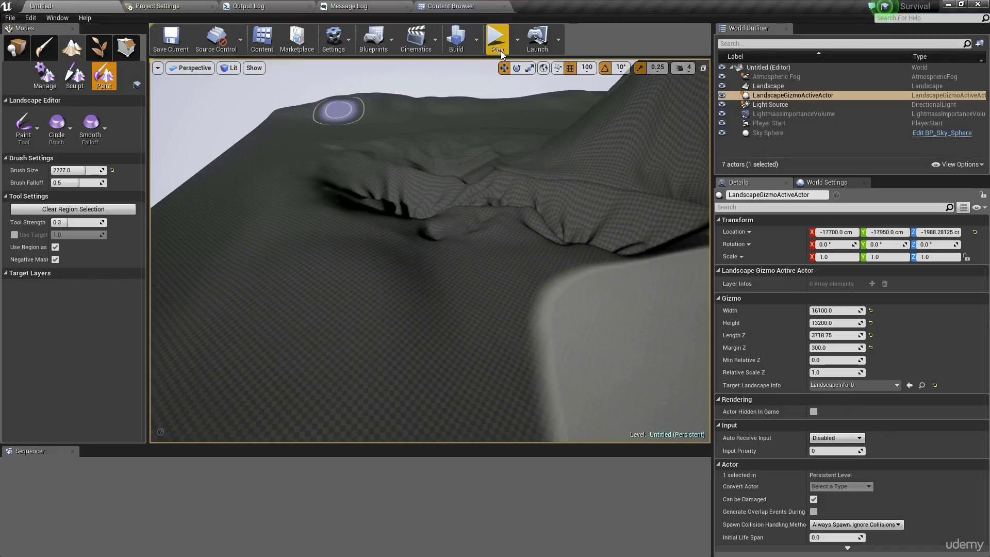
- Dock the Content Browser alongside the Sequencer below the viewport and make that area taller
mouse_move(452, 5)
left_mouse_down()
mouse_move(250, 364)
mouse_move(123, 446)
left_mouse_up()
left_click_drag(259, 444, 261, 388)
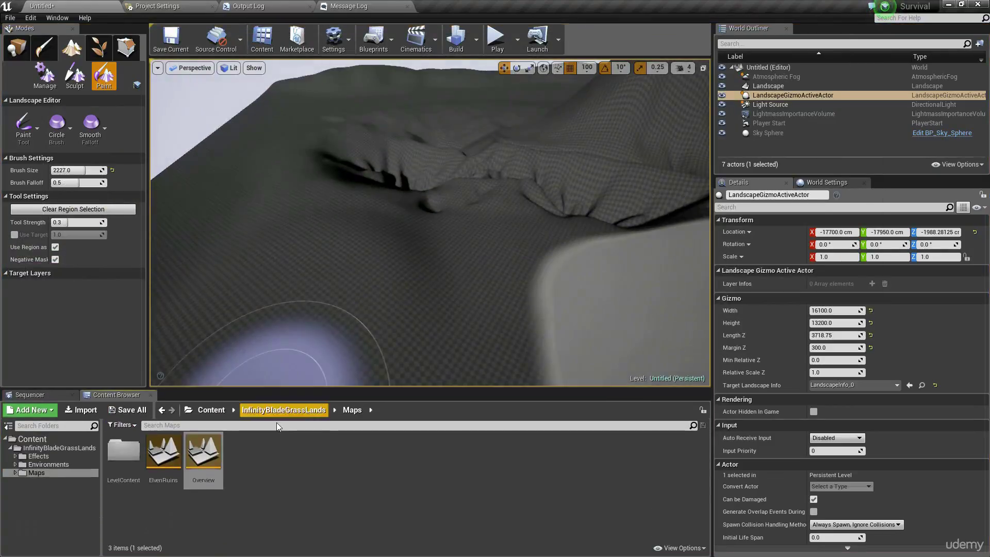
- Create a folder named LandscapeAssets directly under the Content folder
left_click(49, 438)
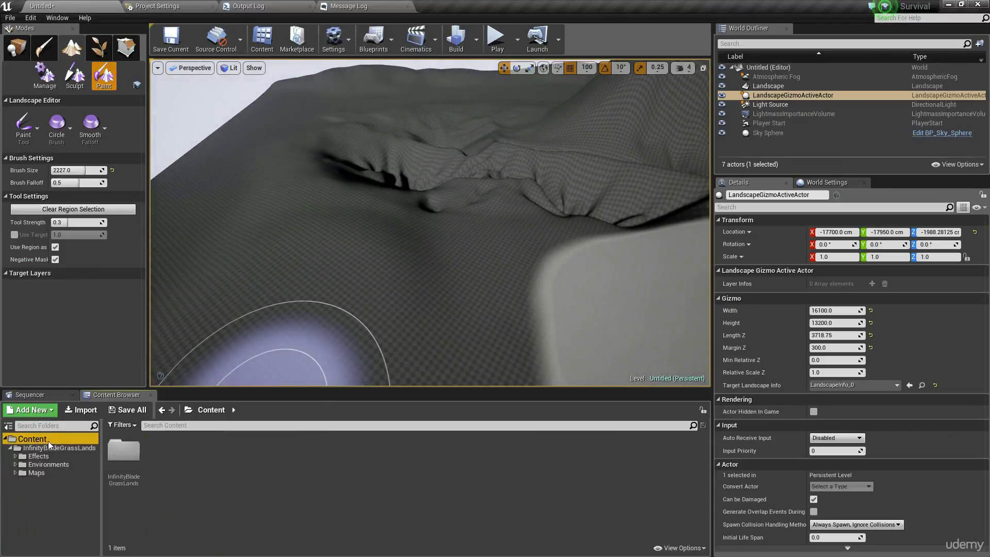
right_click(48, 441)
left_click(91, 271)
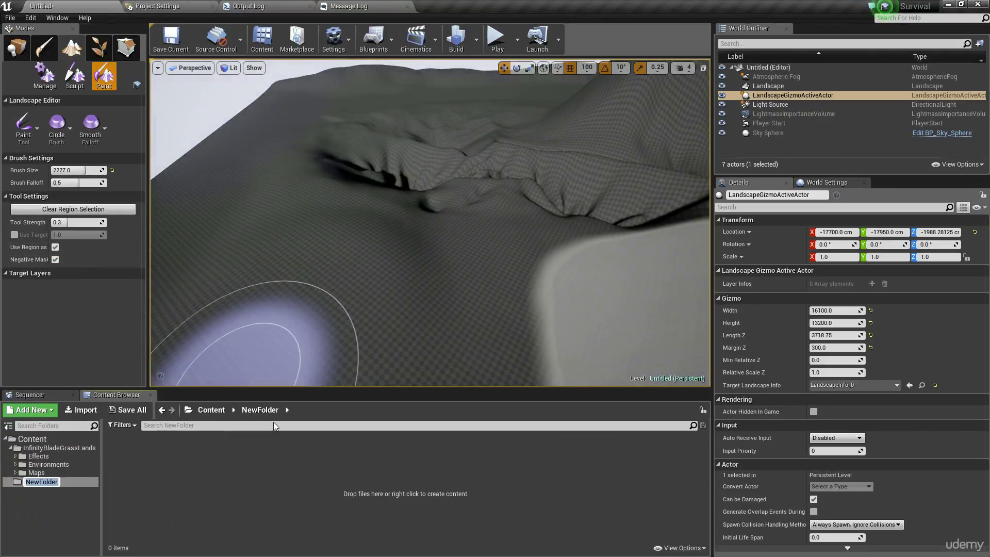
type("LandscapeAssets")
key("Return")
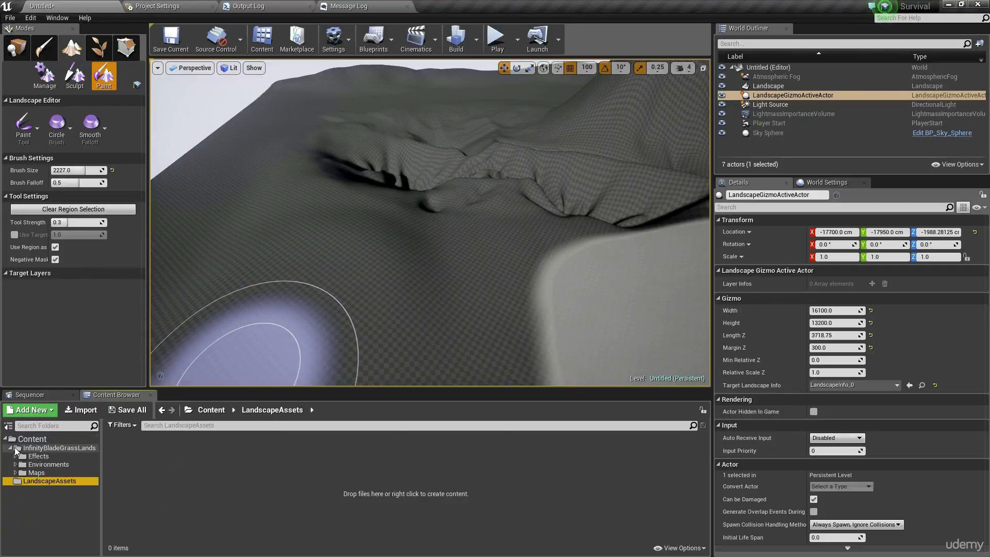
- Create a material named M_SimpleLandscape in the LandscapeAssets folder
left_click(12, 449)
left_click(48, 439)
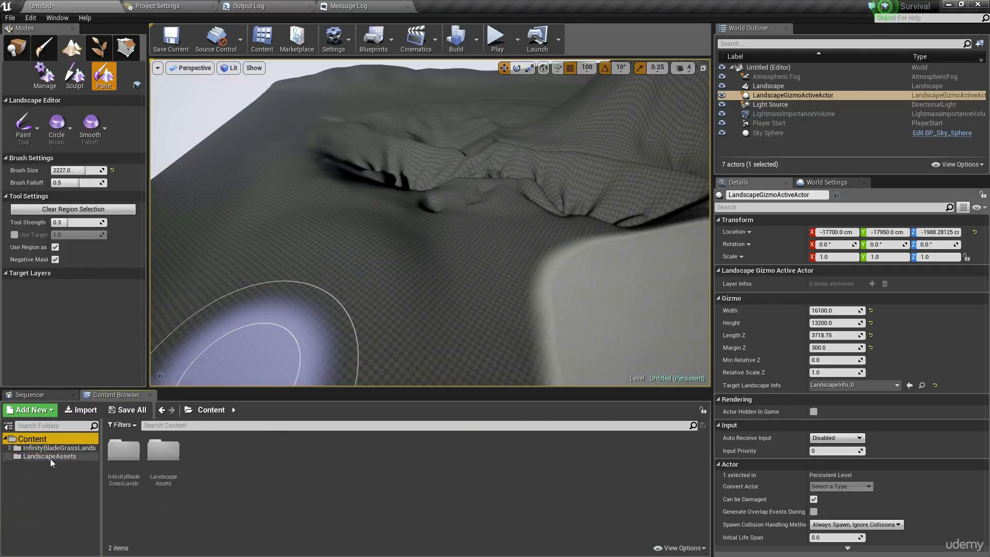
left_click(51, 457)
right_click(186, 457)
right_click(154, 460)
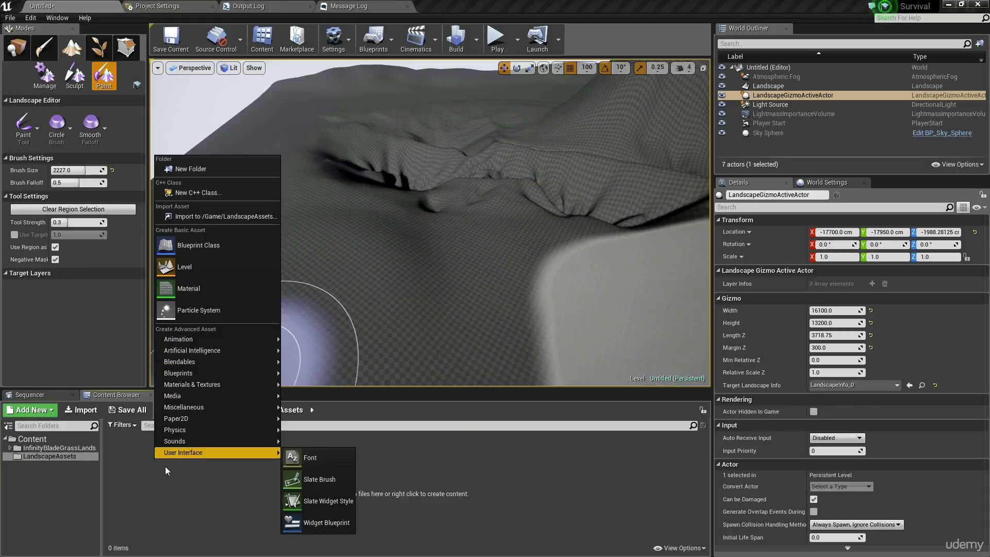
left_click(189, 288)
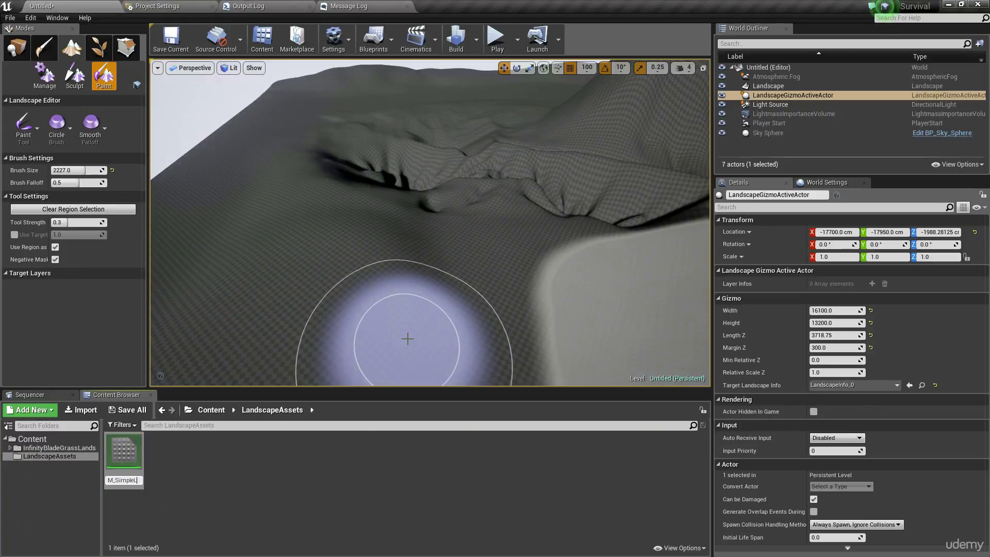
type("M_SimpleLandscape")
key("Return")
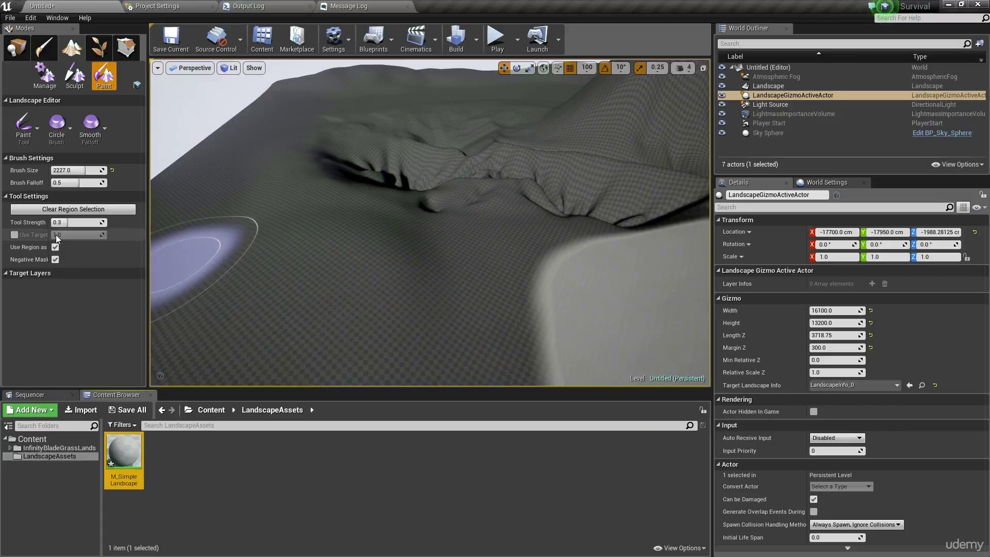
- Widen the label column of the landscape tool settings and clear the landscape's region selection
mouse_move(49, 254)
left_mouse_down()
mouse_move(72, 255)
mouse_move(63, 255)
left_mouse_up()
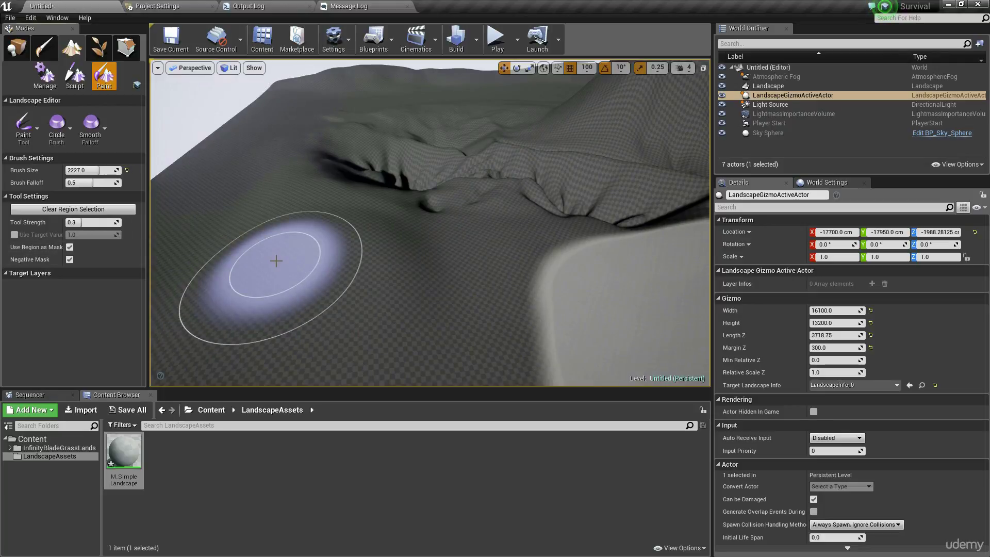
right_click_drag(286, 220, 361, 198)
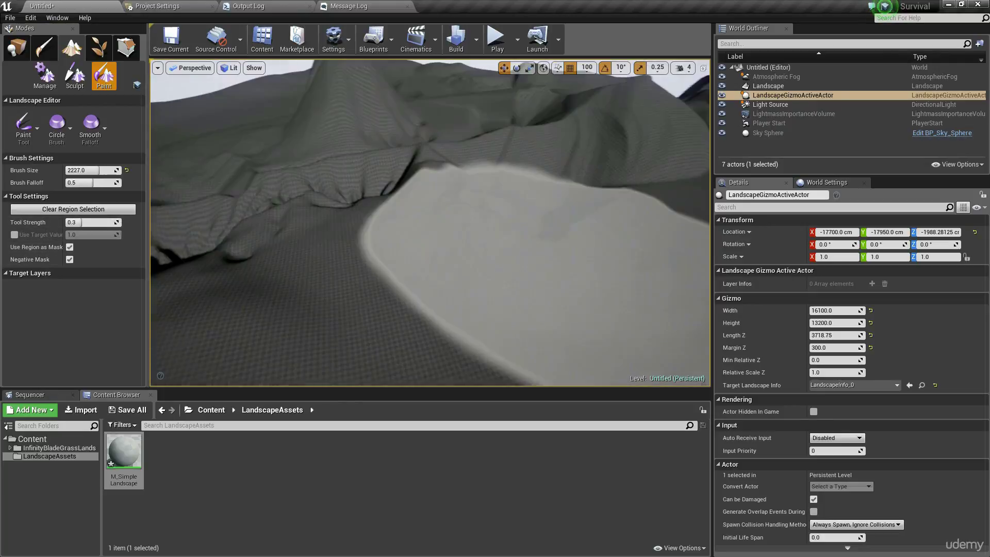
left_click(30, 209)
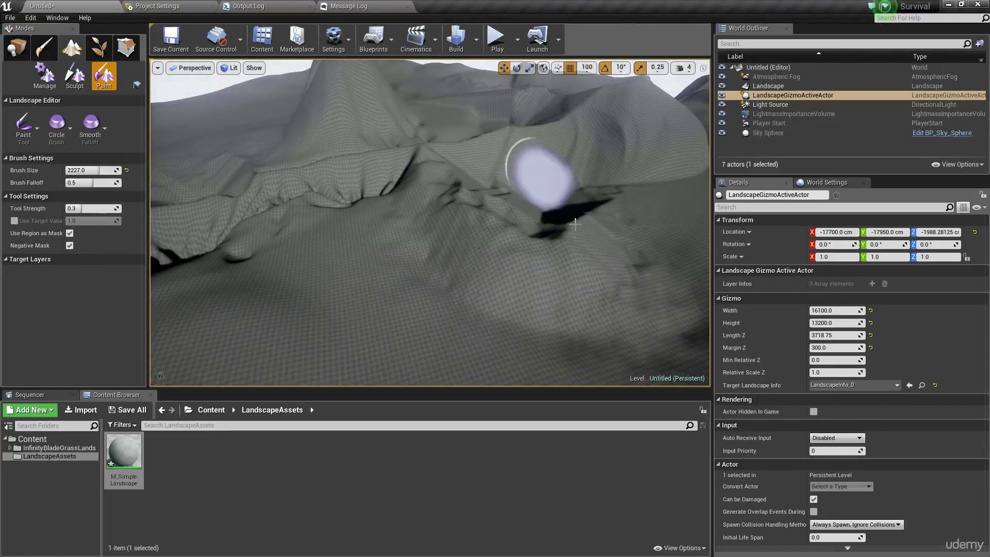
right_click_drag(178, 227, 98, 235)
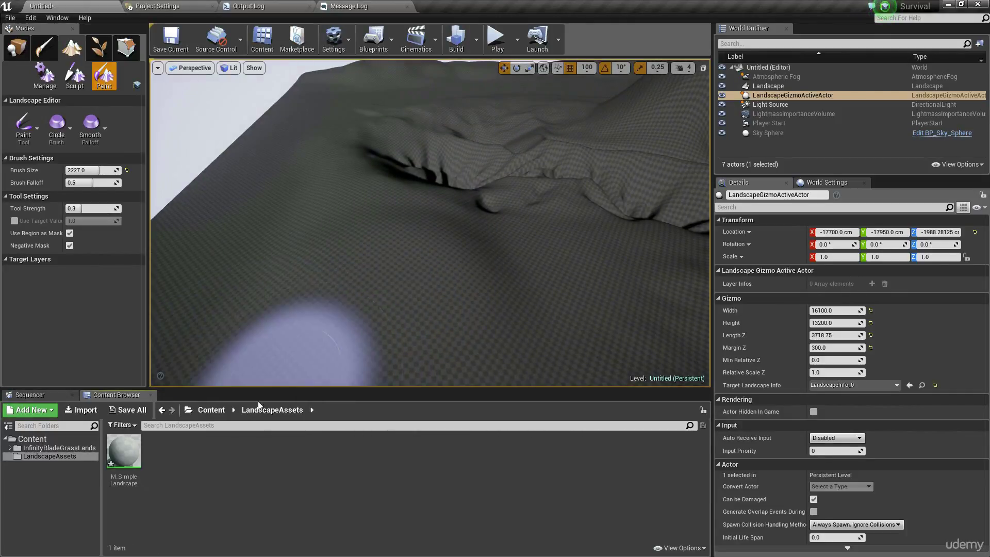
- Open the M_SimpleLandscape material and add a LandscapeLayerBlend node to the graph, left of the main material node
double_click(121, 457)
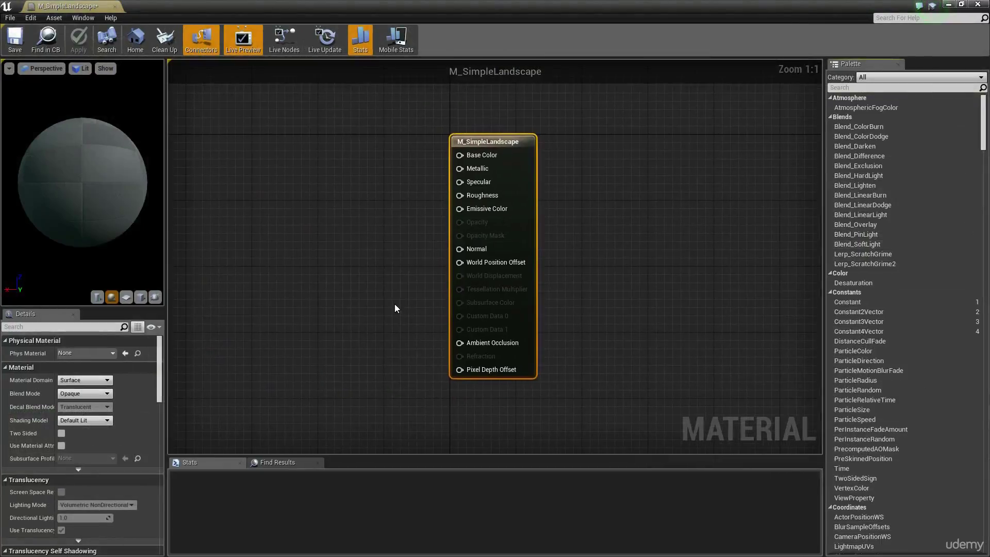
right_click_drag(402, 293, 467, 326)
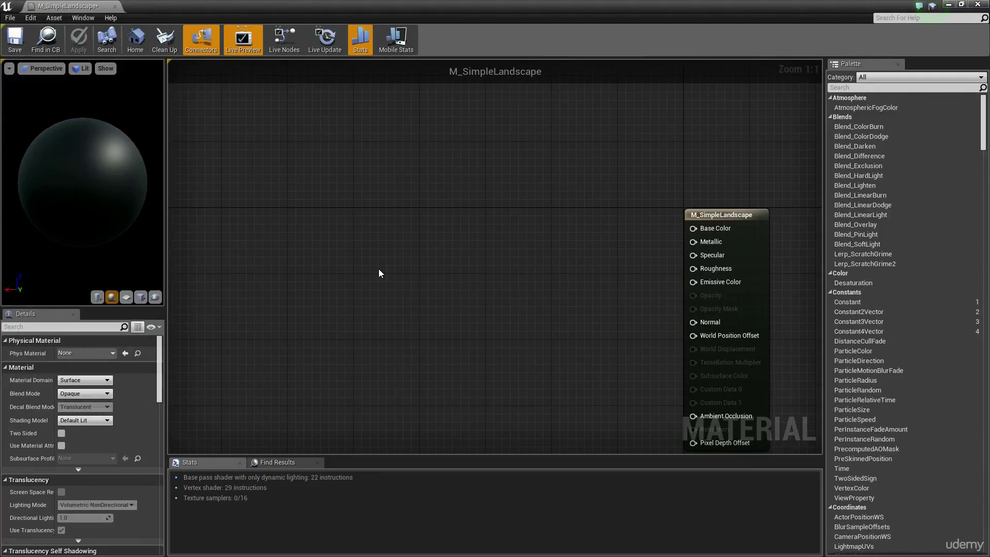
right_click_drag(383, 216, 400, 165)
right_click(412, 190)
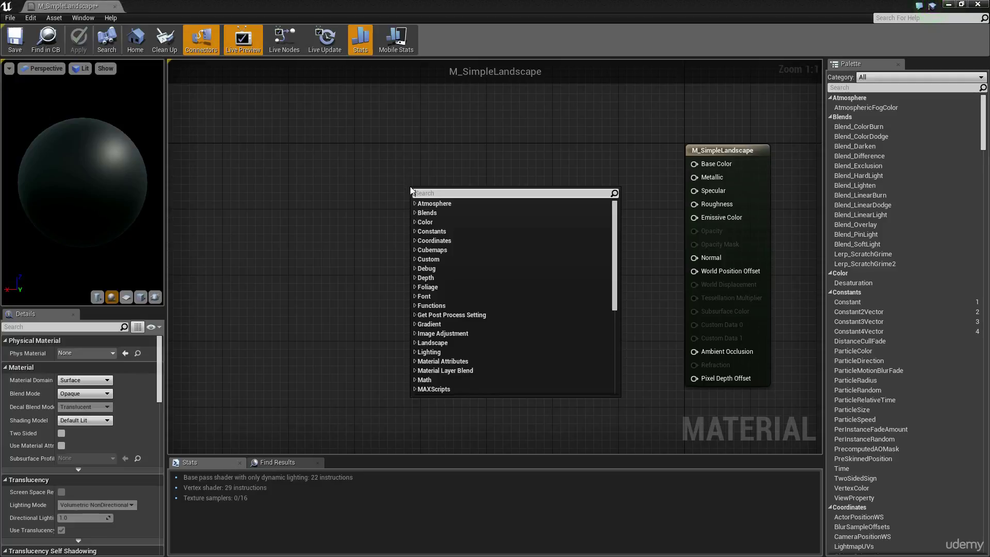
type("landscape")
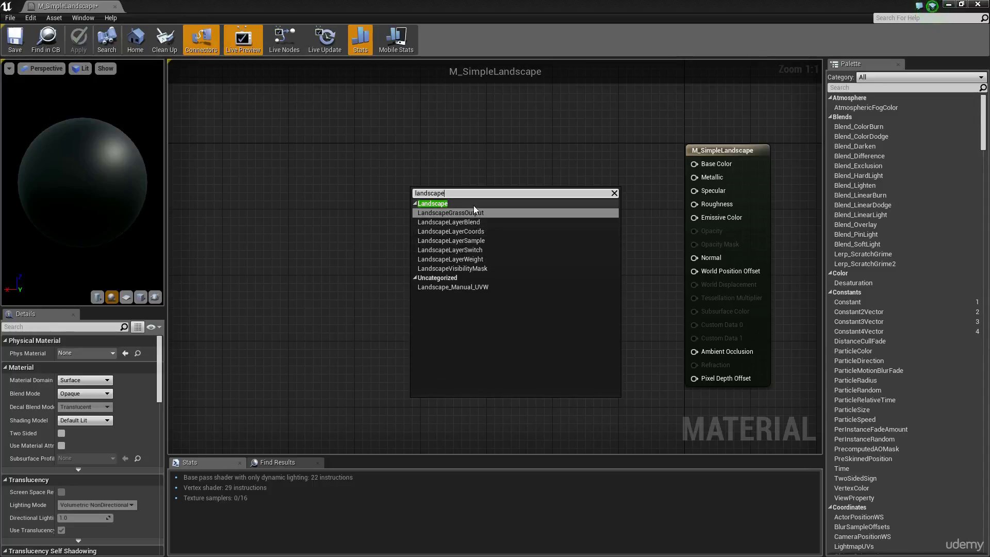
left_click(460, 221)
left_click(500, 275)
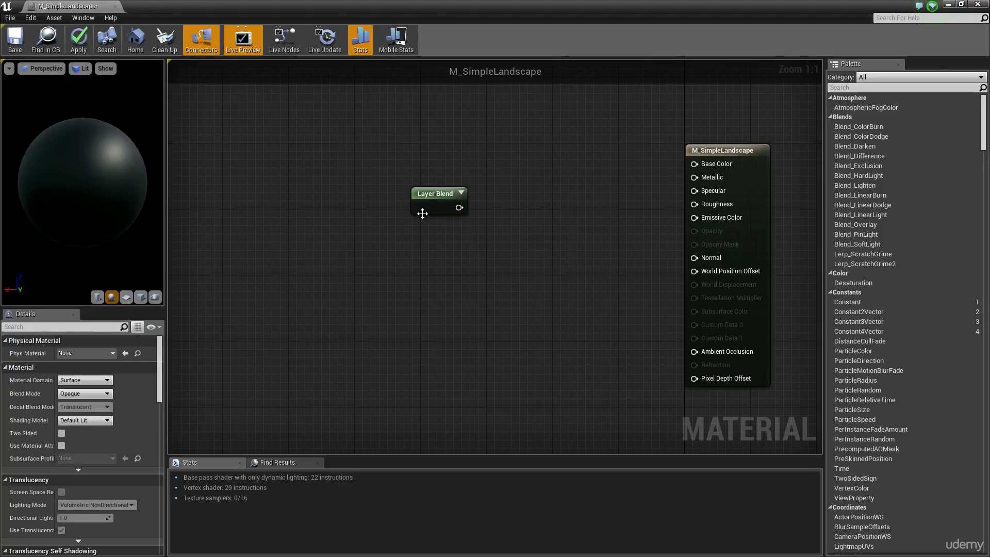
- Add two layers to the Layer Blend node and name them Grass and Dirt
left_click(423, 214)
left_click(120, 353)
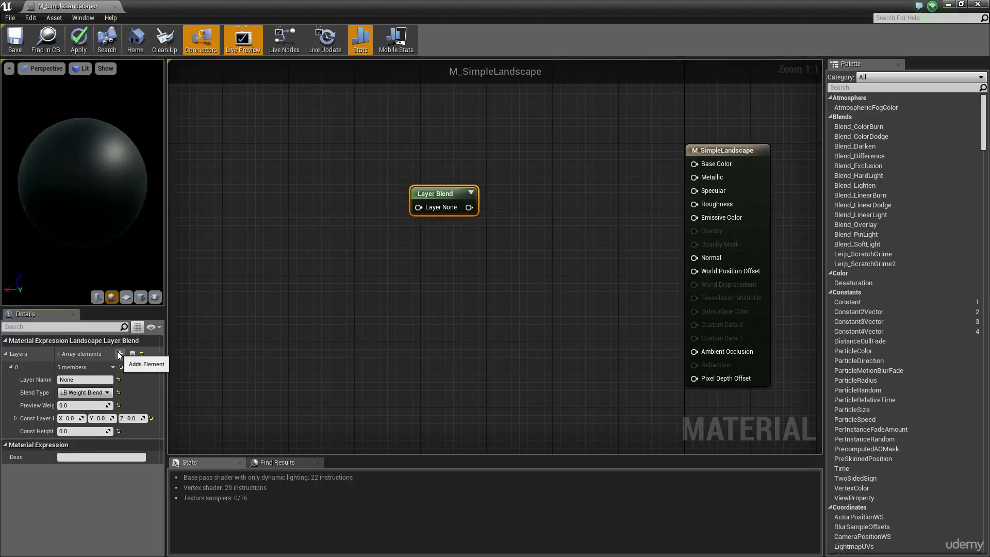
left_click(99, 380)
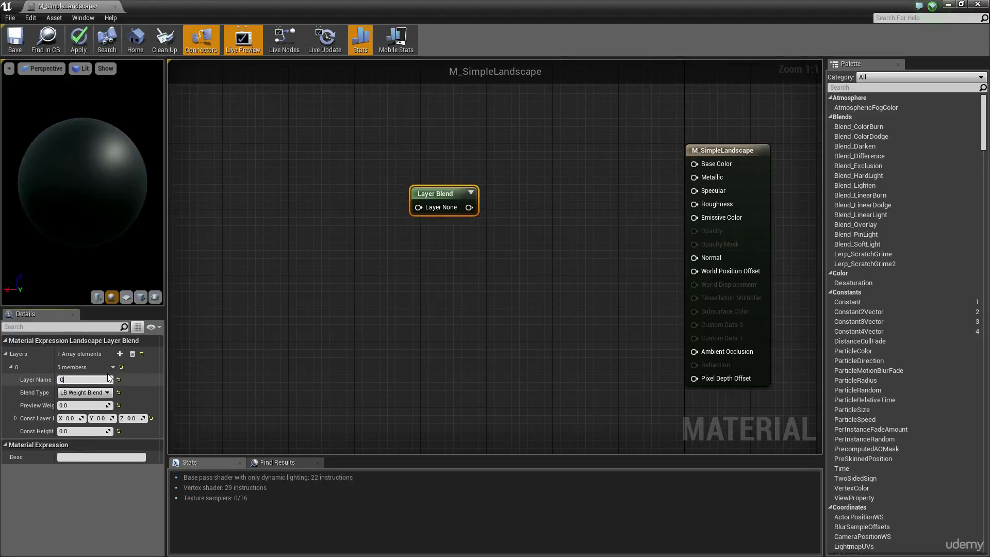
key("Return")
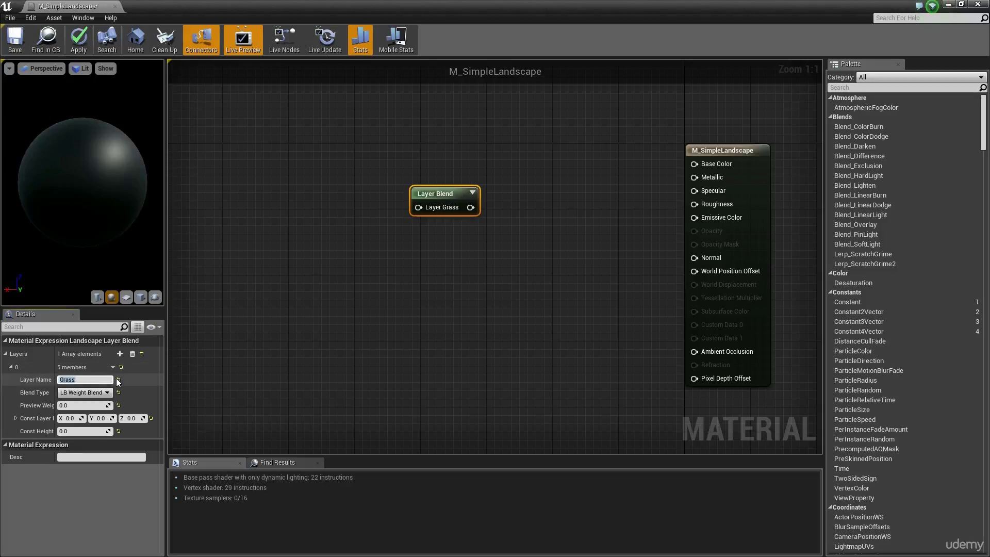
left_click(120, 354)
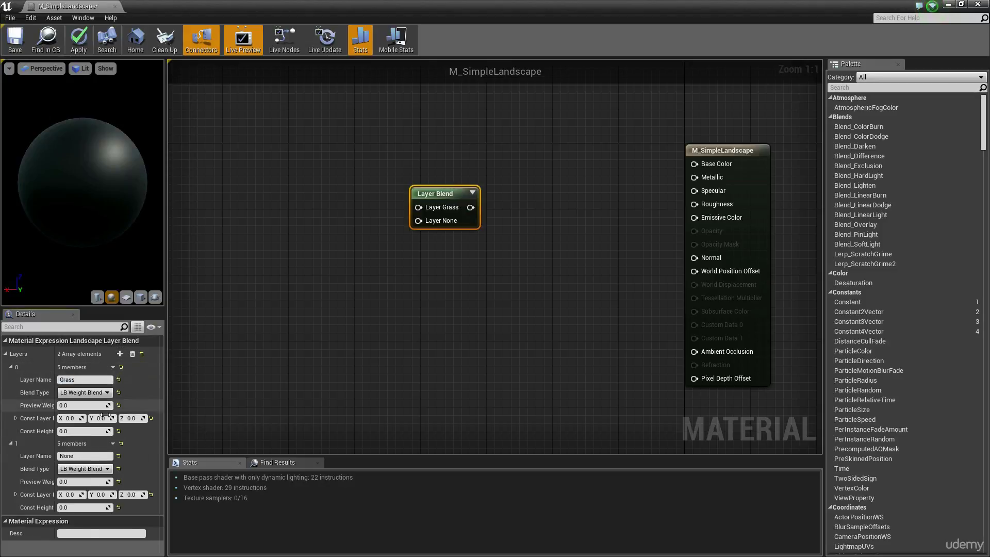
left_click(79, 456)
type("Dirt")
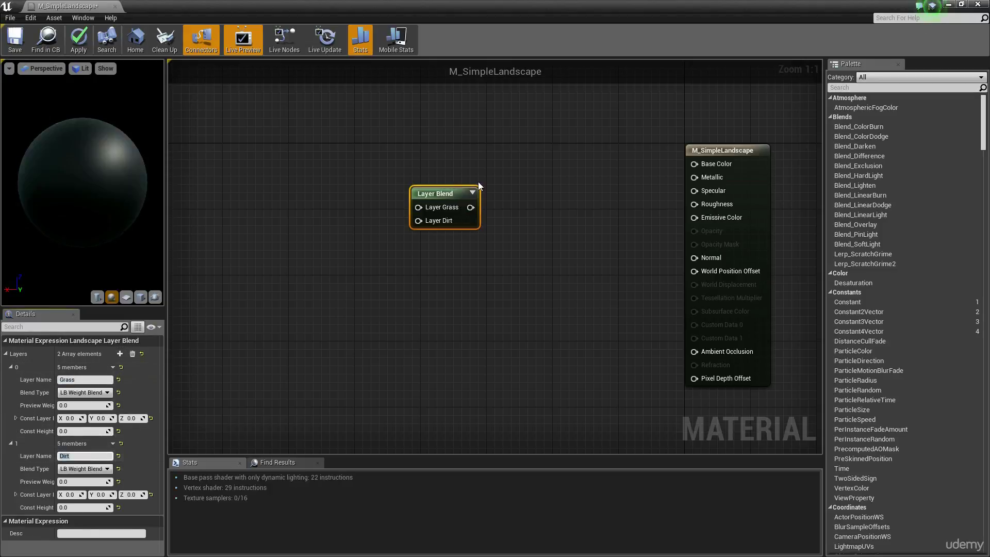
left_click(423, 247)
- Connect the Layer Blend output to the Base Color of the main material node
left_click_drag(725, 168, 469, 178)
right_click_drag(466, 206, 503, 255)
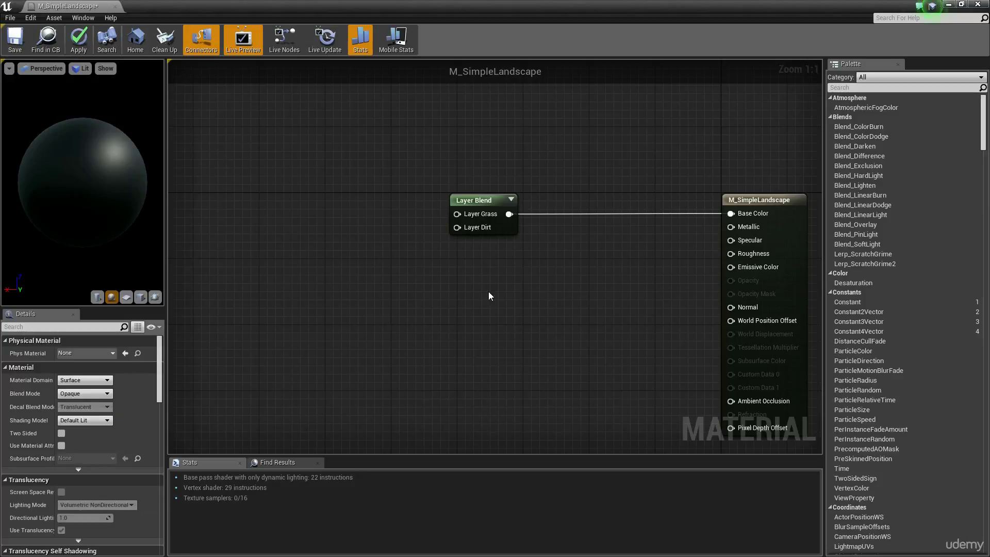
right_click_drag(478, 306, 460, 293)
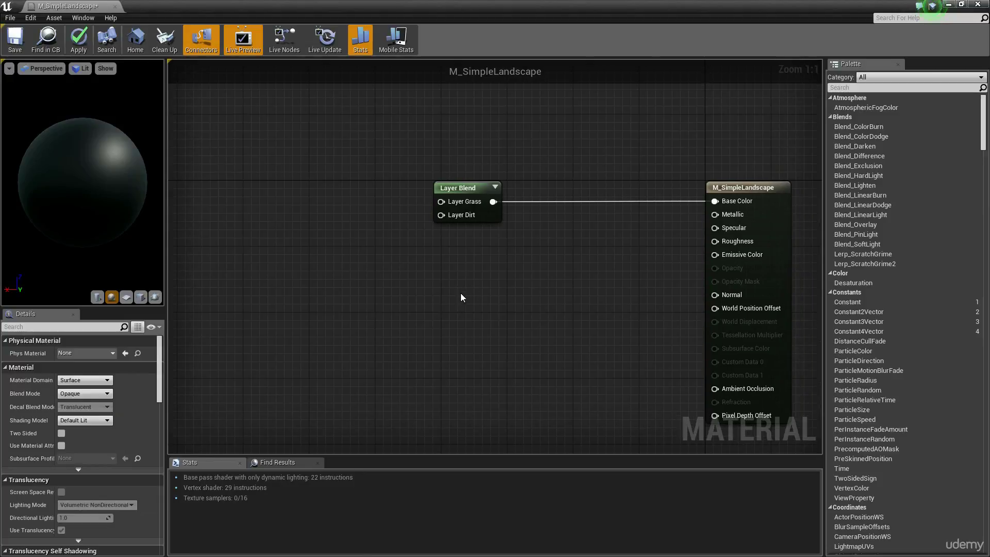
- Add a vector parameter left of the Layer Blend node and set its colour to green (R 0.014, G 0.28, B 0.019)
right_click_drag(383, 212, 484, 242)
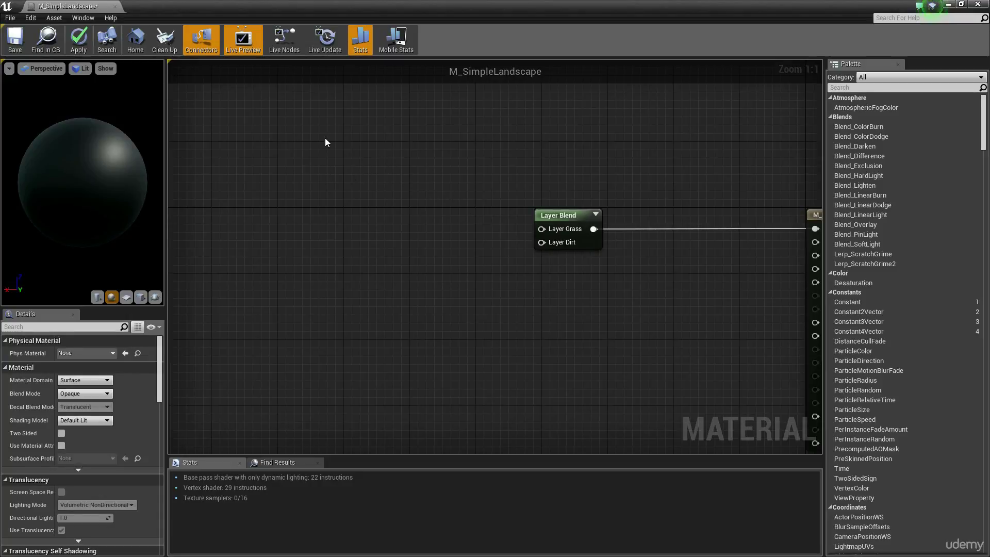
left_click(342, 162)
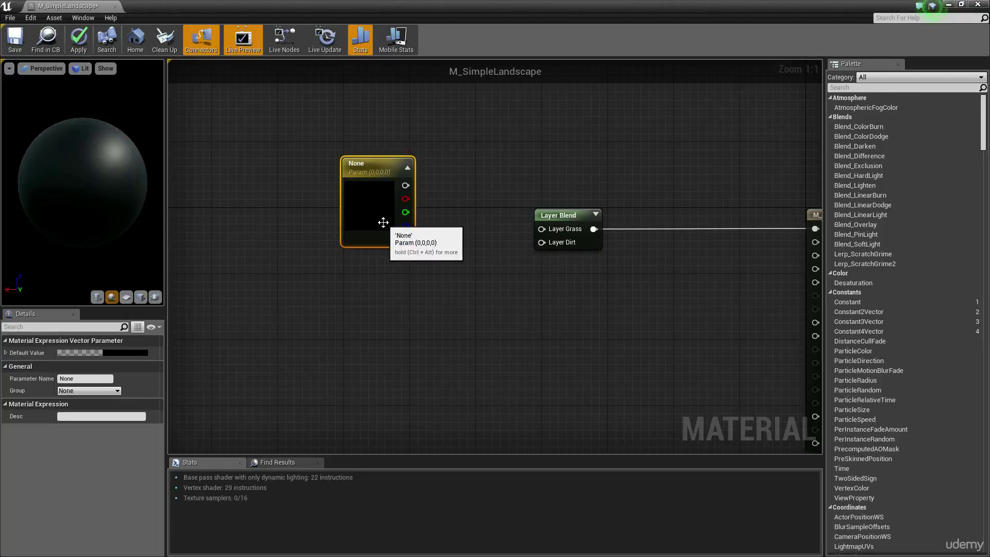
left_click(124, 352)
left_click(166, 407)
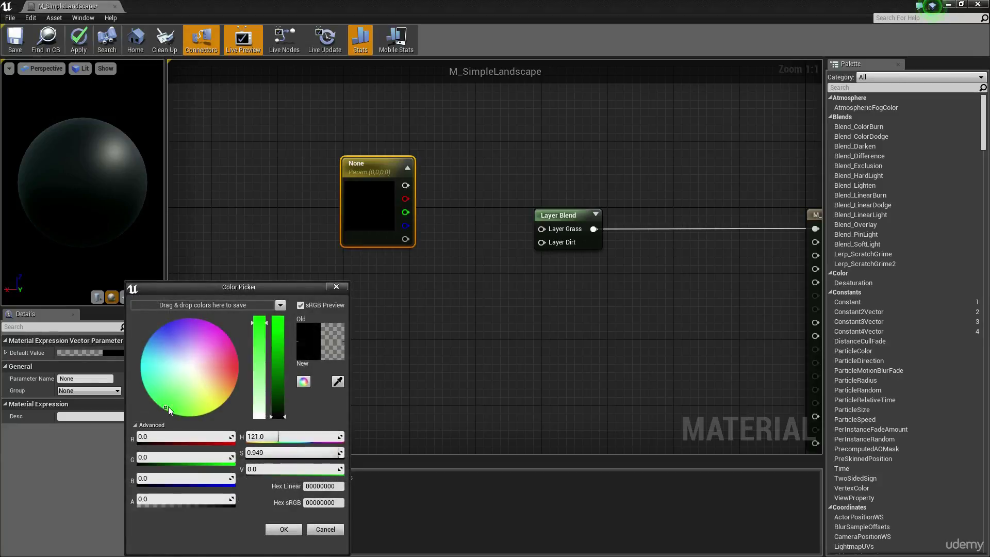
left_click_drag(279, 356, 281, 390)
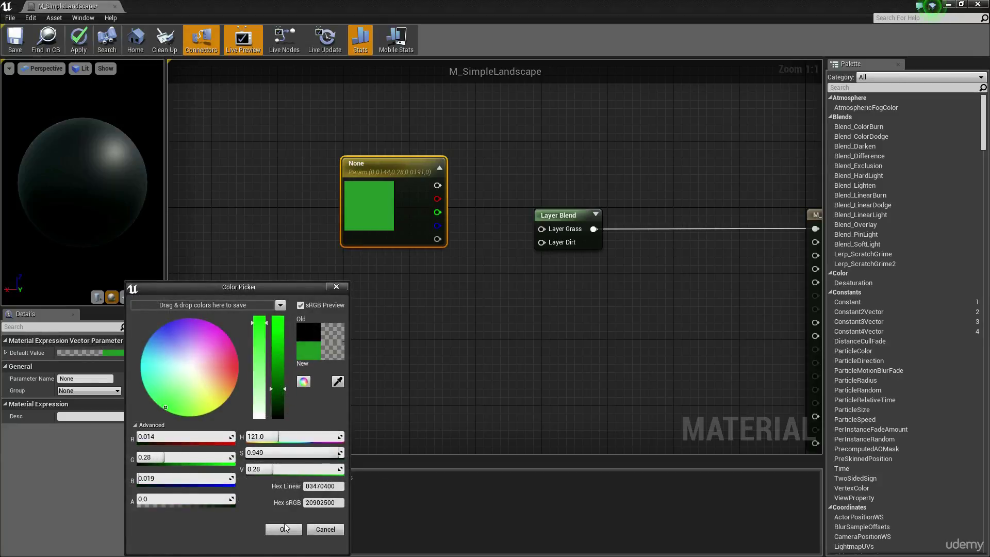
left_click(284, 527)
- Connect the green vector parameter's output to the Layer Grass input of the Layer Blend node
left_click(520, 241)
left_click_drag(555, 235, 435, 186)
right_click_drag(491, 290, 410, 257)
- Duplicate the green vector parameter and place the copy directly below the original
left_click(268, 173)
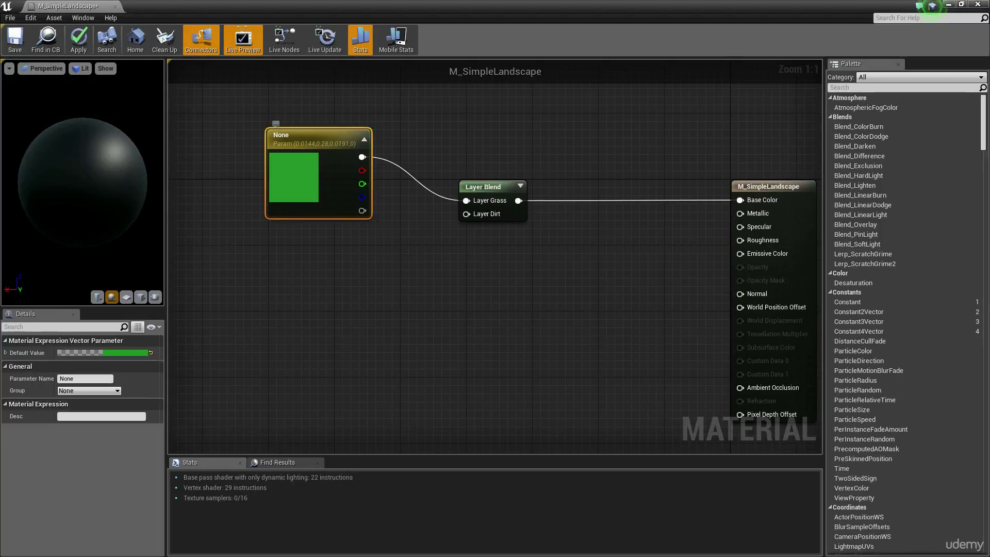
right_click_drag(282, 250, 291, 214)
key("ctrl+v")
left_click_drag(313, 257, 293, 240)
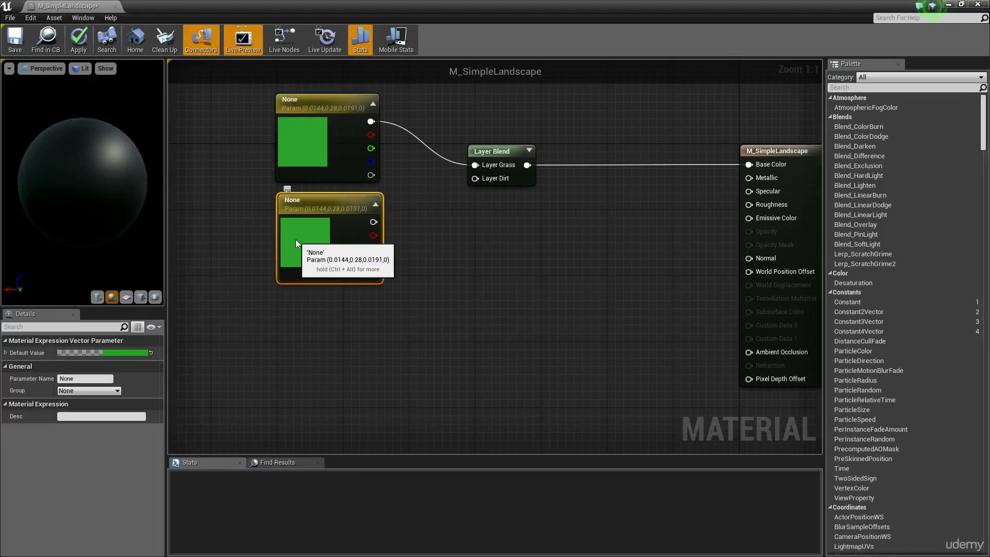
left_click(489, 260)
- Name the copied vector parameter Dirt and set its colour to brown (R 0.28, G 0.108, B 0)
left_click(331, 245)
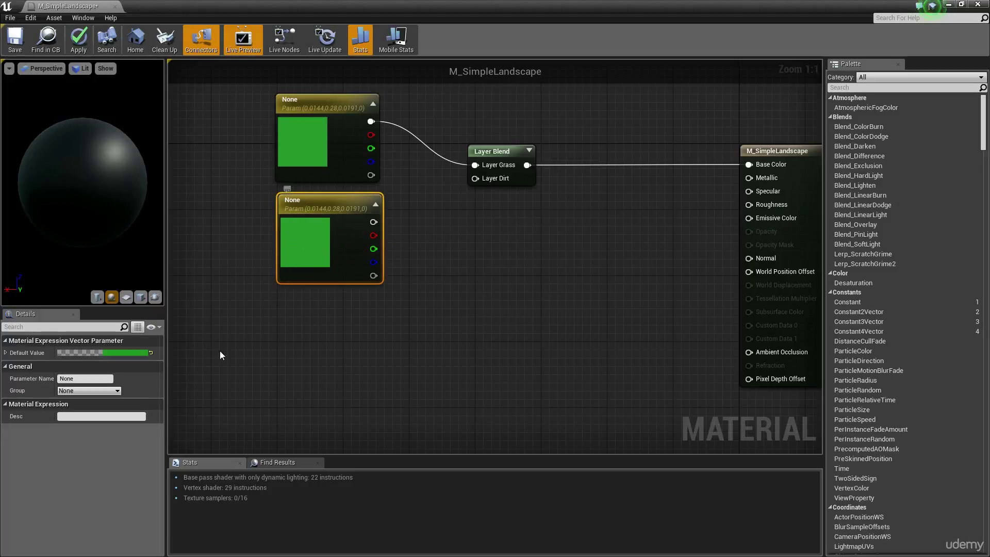
left_click(99, 378)
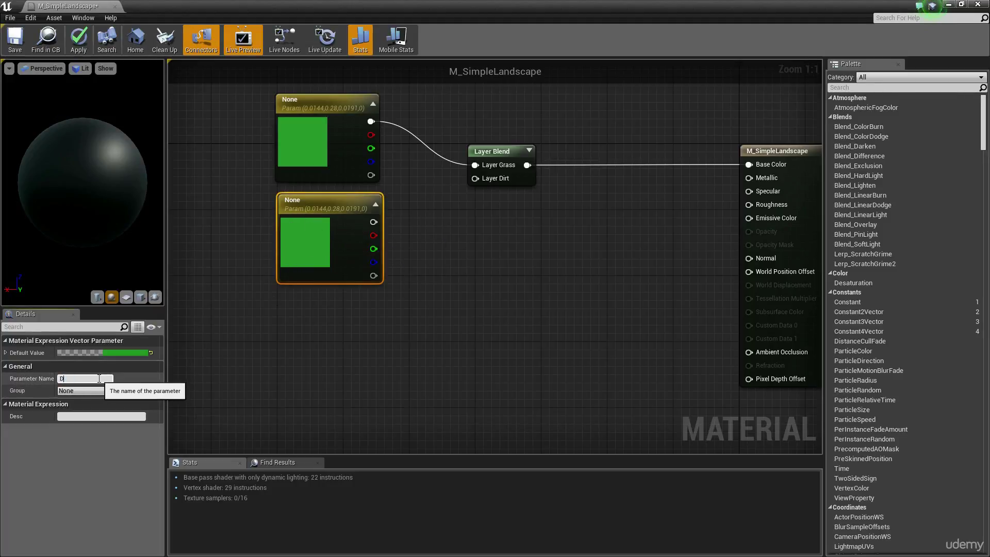
key("Return")
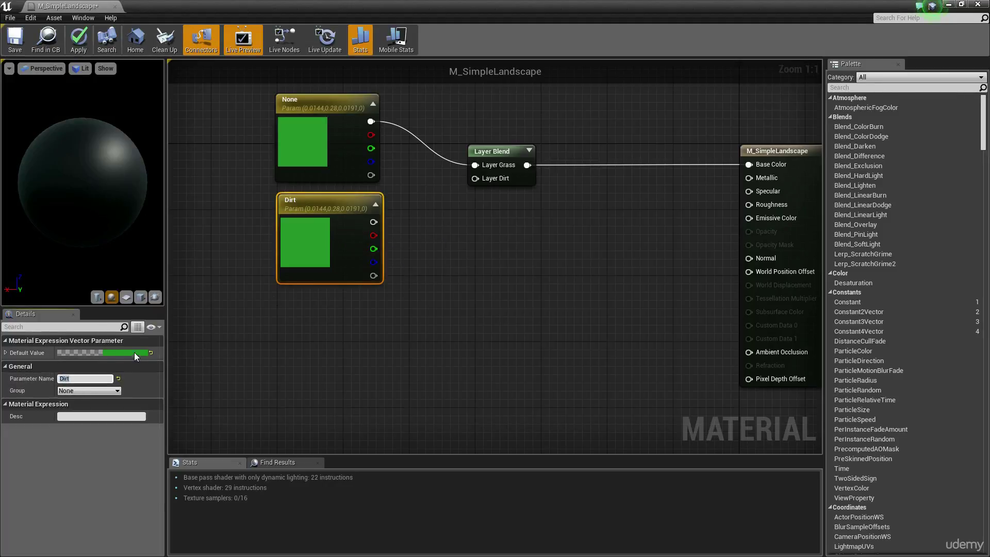
left_click(134, 352)
left_click(246, 388)
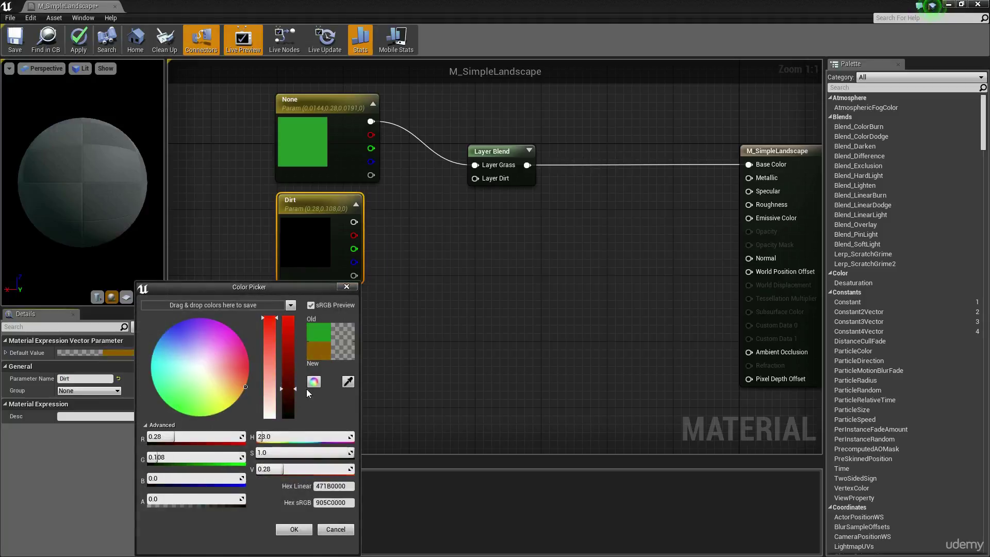
left_click(294, 529)
left_click(493, 283)
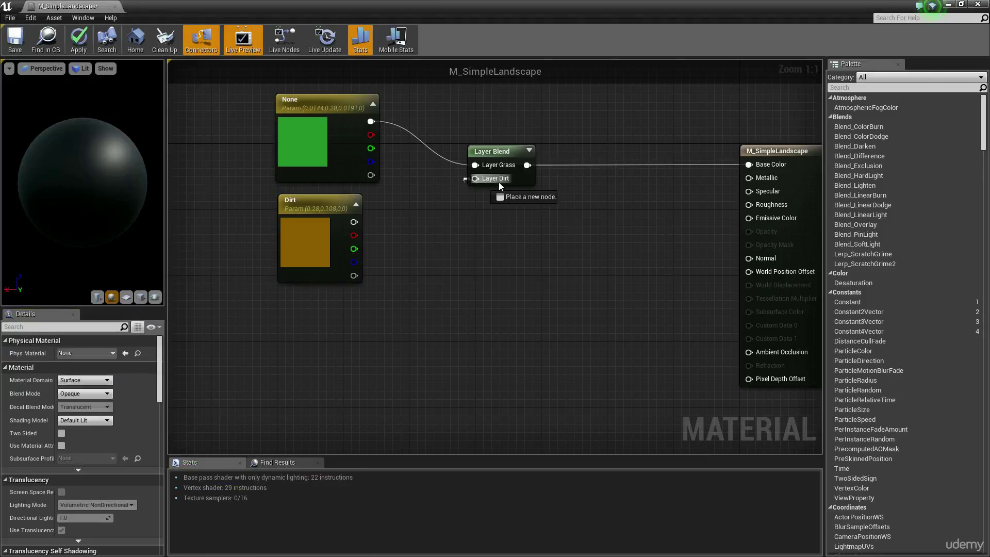
- Connect the brown Dirt parameter's output to the Layer Dirt input of the Layer Blend node
left_click_drag(499, 183, 353, 222)
right_click_drag(447, 278, 433, 319)
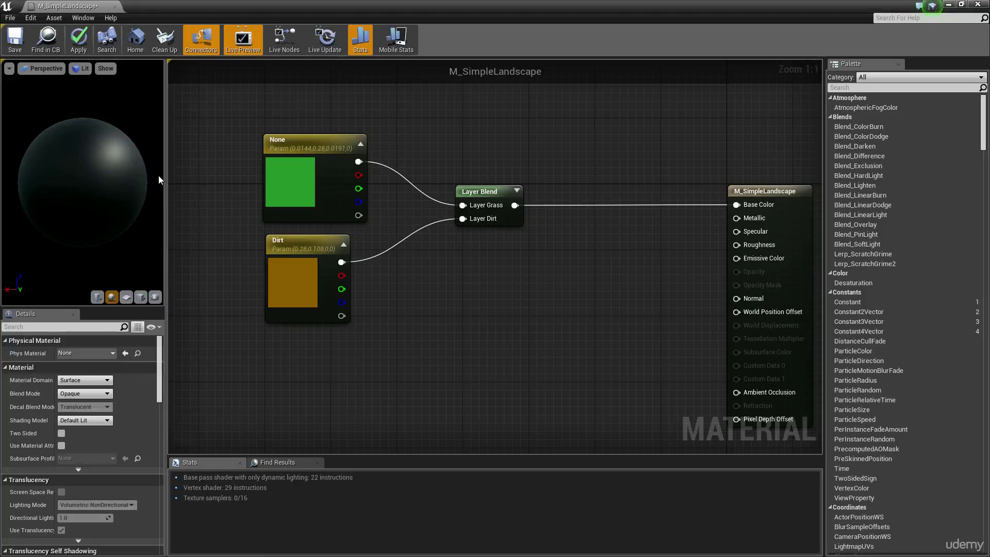
- Set the Grass layer's preview weight to 1 on the Layer Blend node and check the colour on the preview sphere
left_click(492, 192)
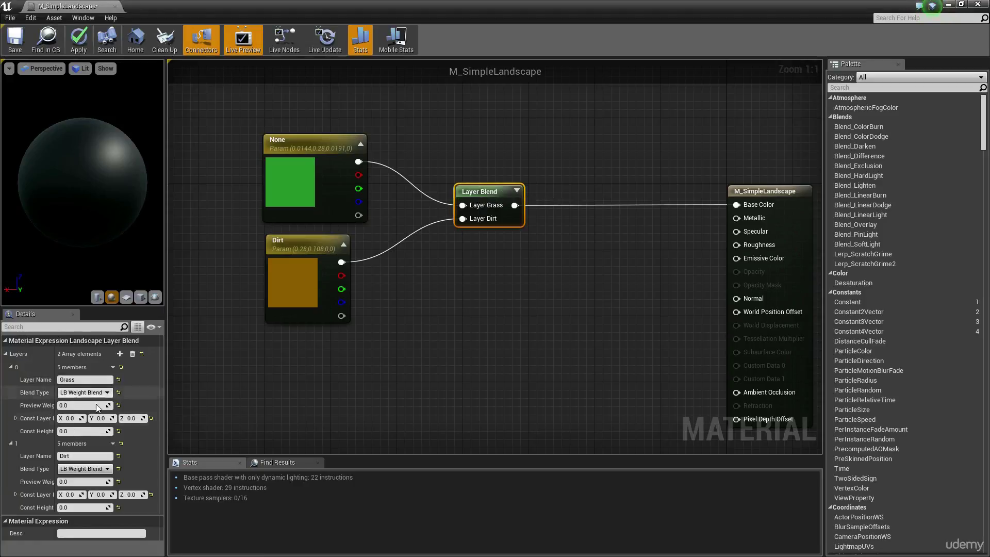
left_click(67, 405)
type("1")
key("Return")
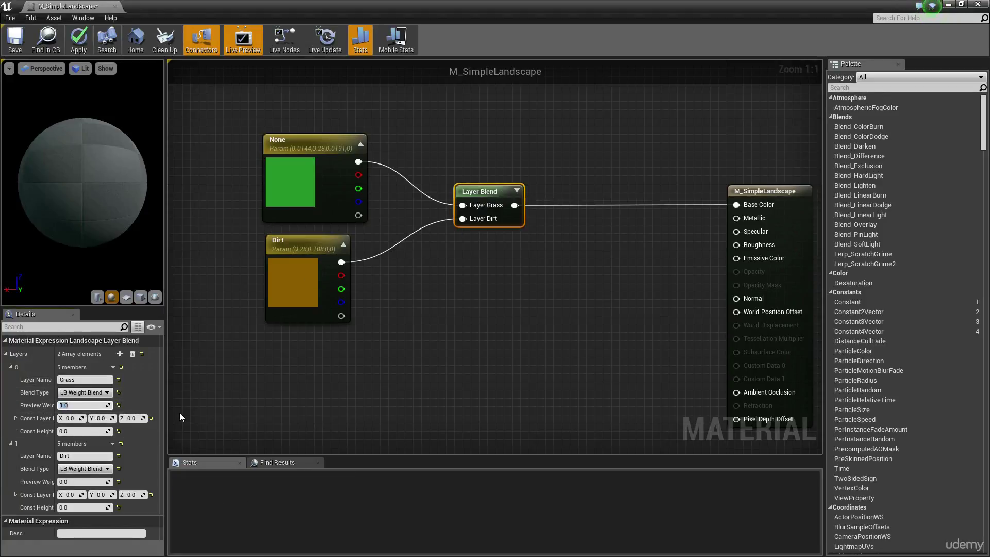
left_click_drag(95, 164, 95, 176)
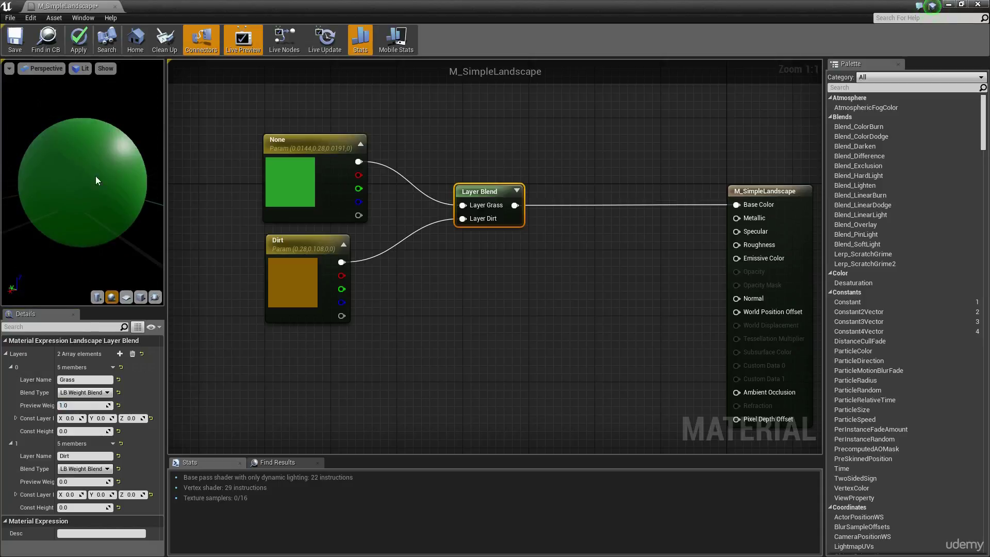
- Save the material and dock its editor beside the other editor tabs, returning to the Untitled level
left_click(266, 126)
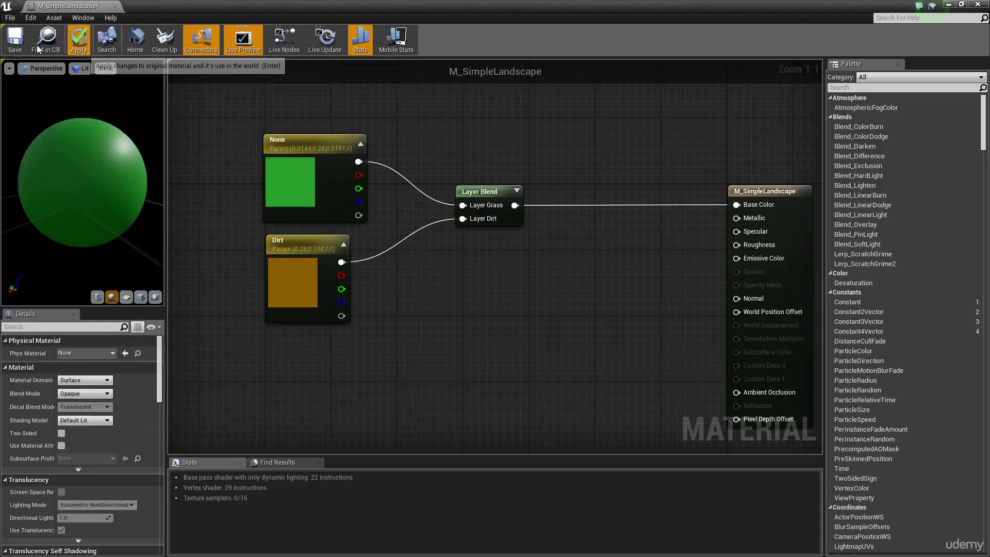
left_click(15, 39)
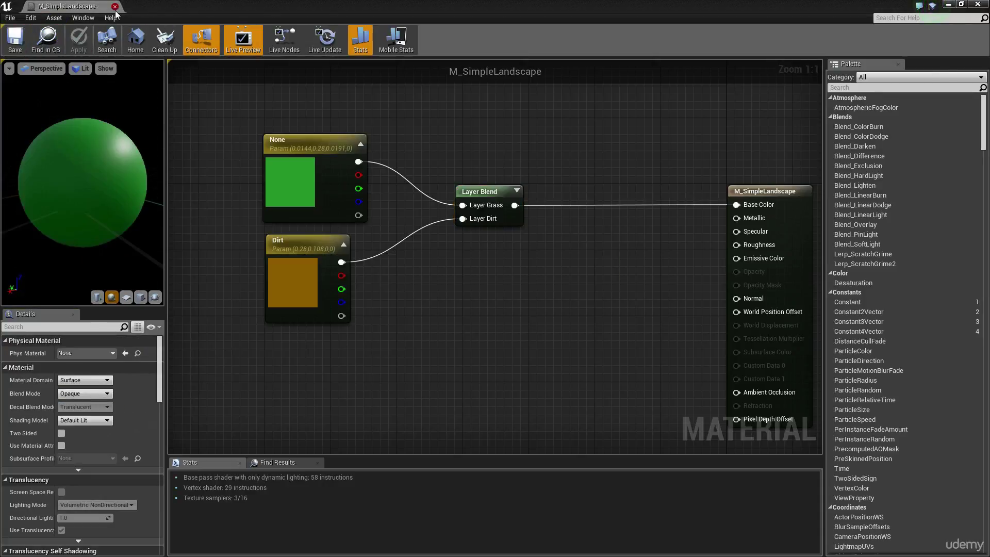
left_click_drag(104, 7, 577, 5)
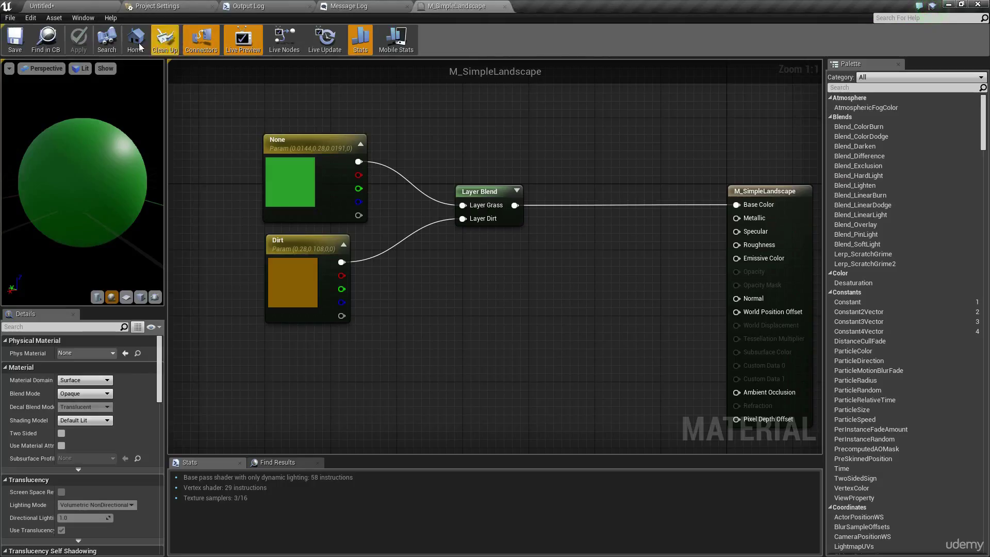
left_click(81, 6)
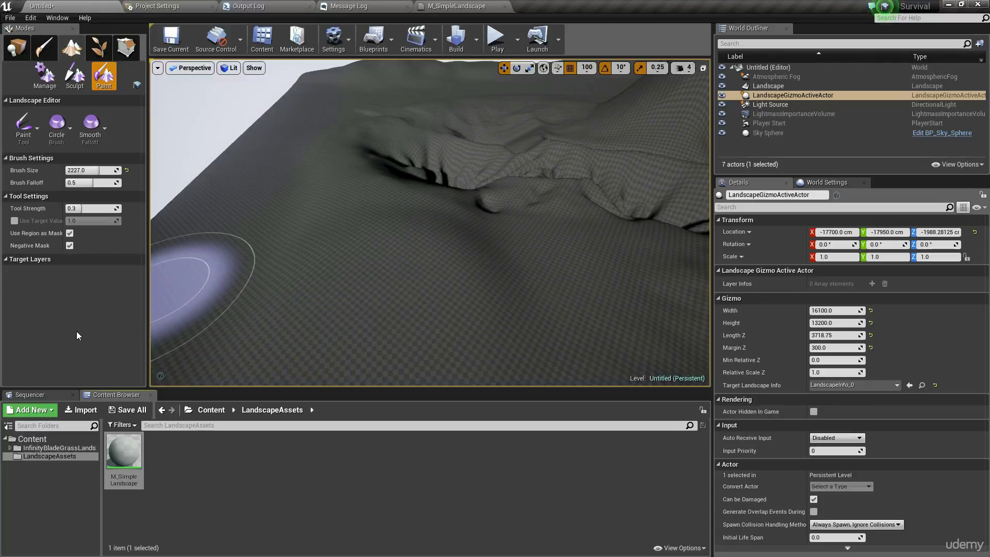
left_click(44, 79)
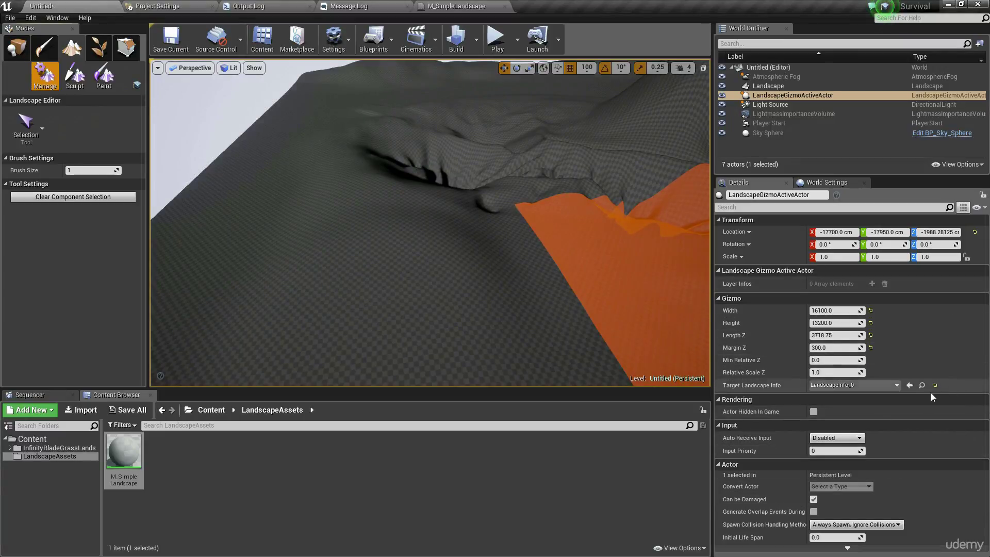
left_click(465, 539)
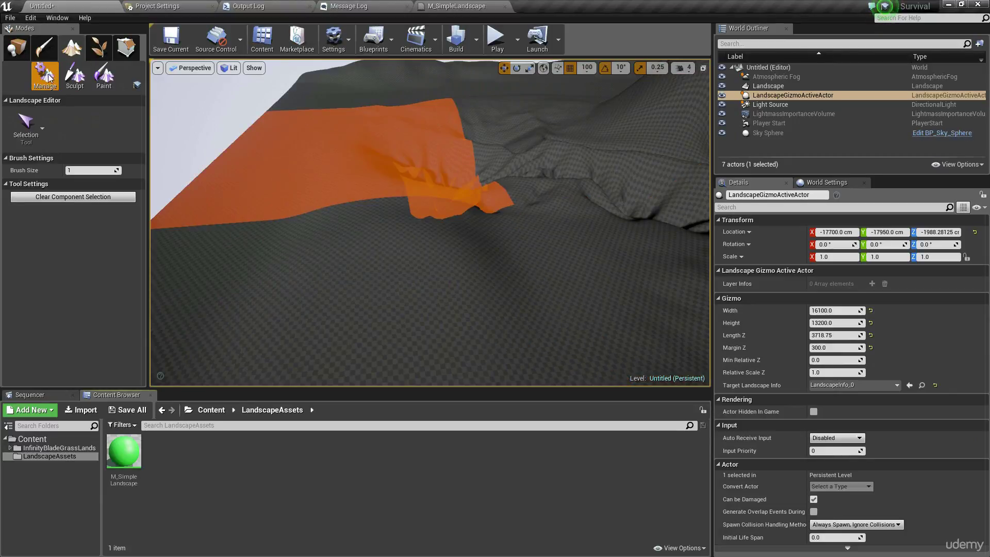
left_click(104, 76)
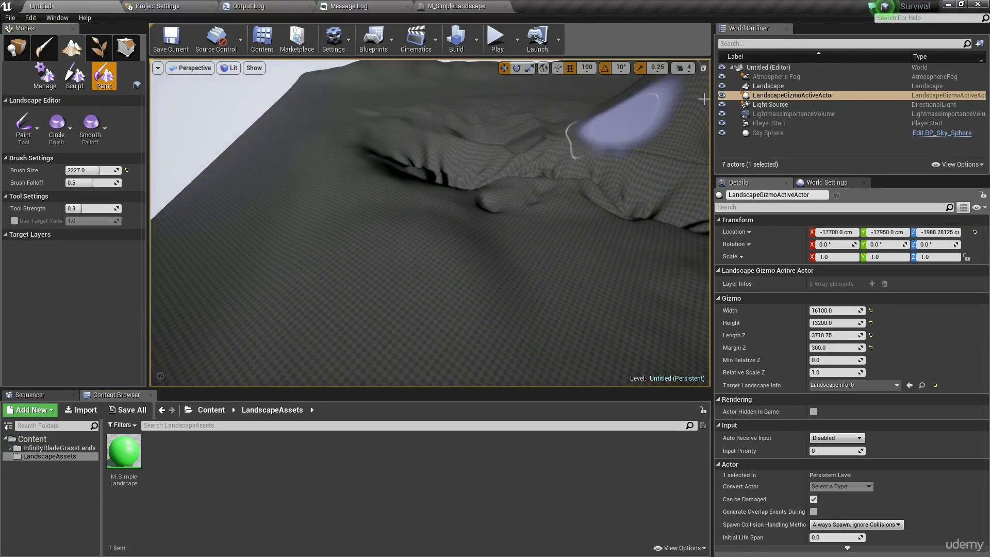
left_click(16, 49)
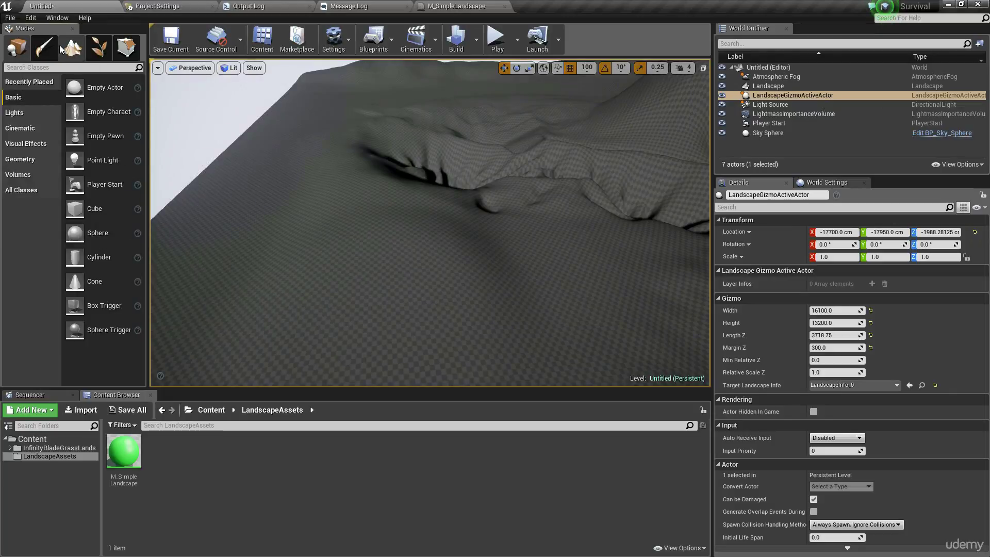
left_click(72, 48)
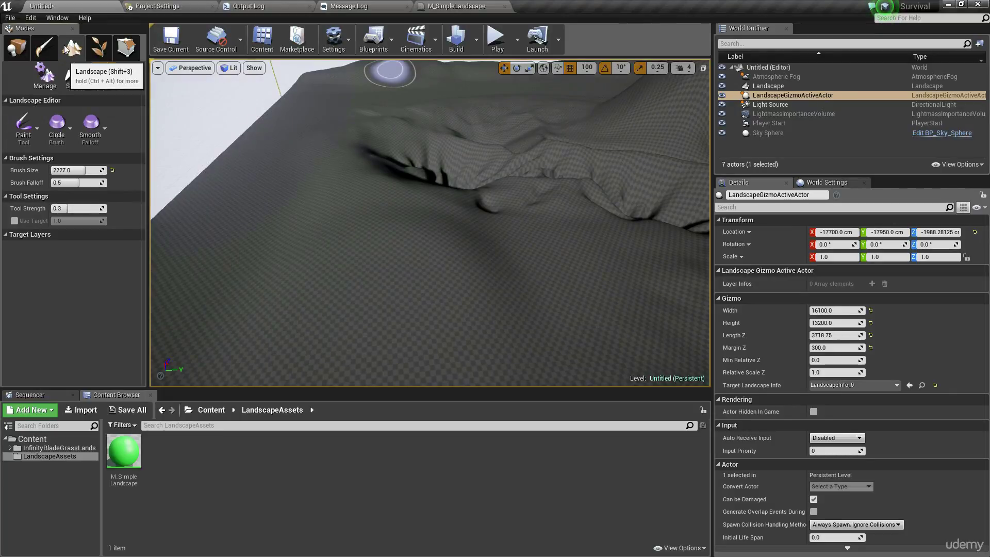
- Select the Landscape actor and assign M_SimpleLandscape as its landscape material
left_click(791, 85)
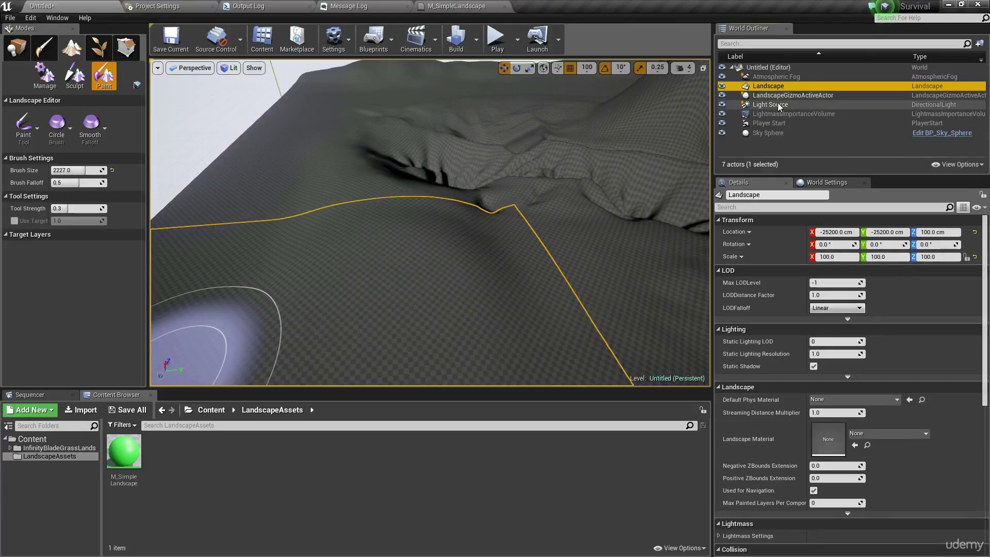
double_click(768, 87)
key("Escape")
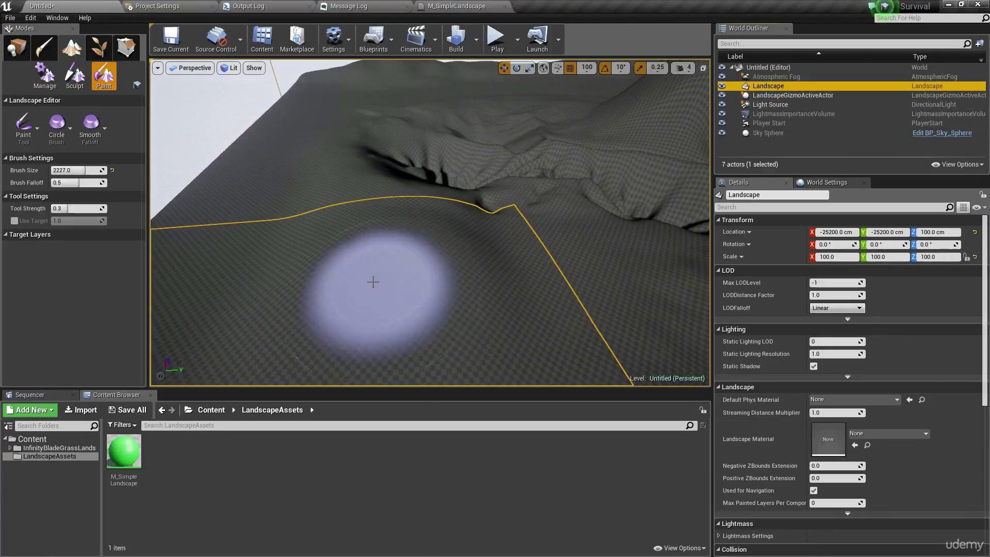
right_click_drag(383, 285, 361, 314)
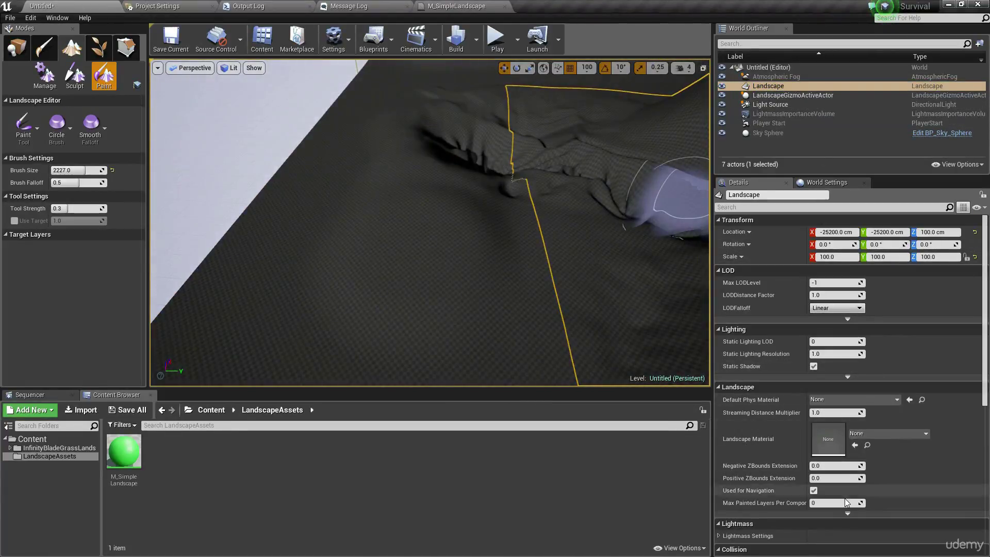
left_click(873, 434)
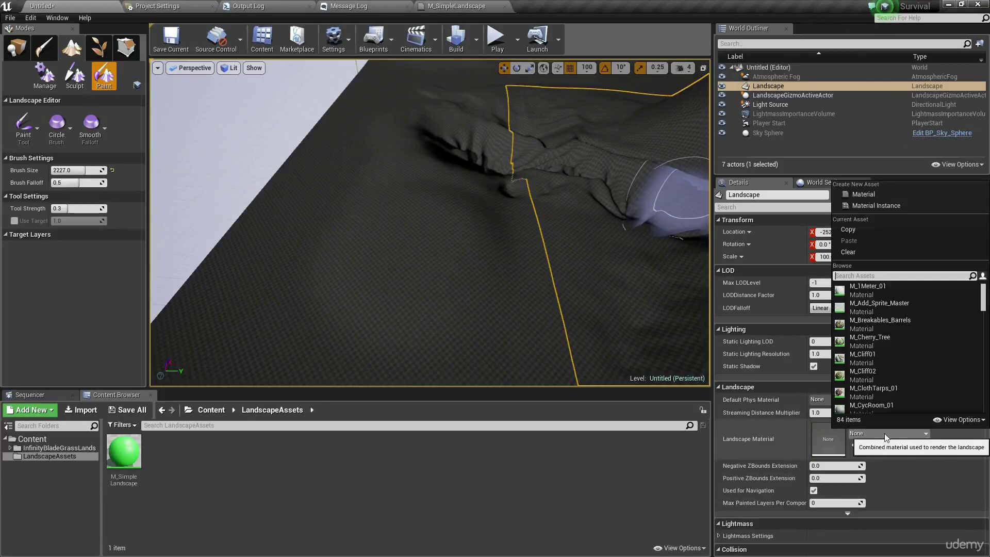
type("simple")
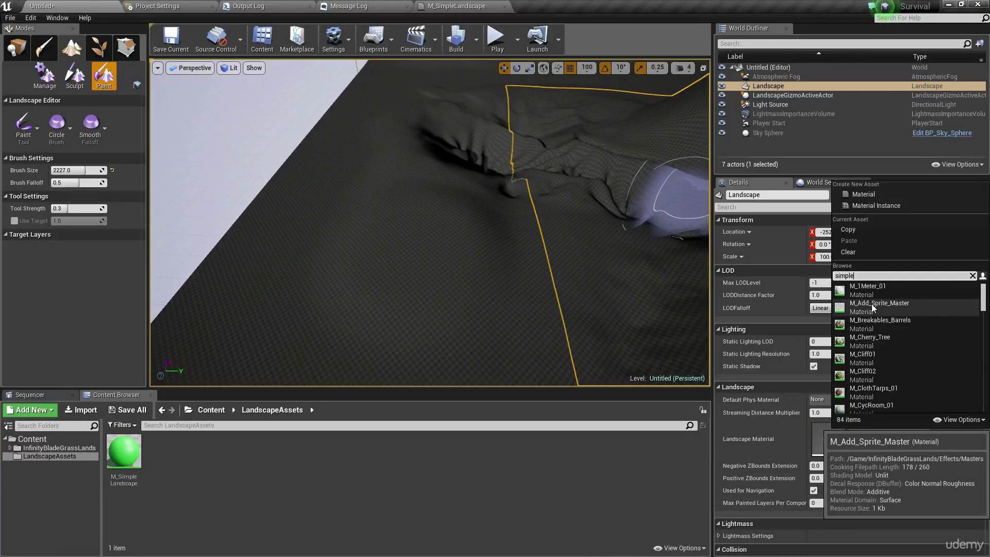
left_click(896, 298)
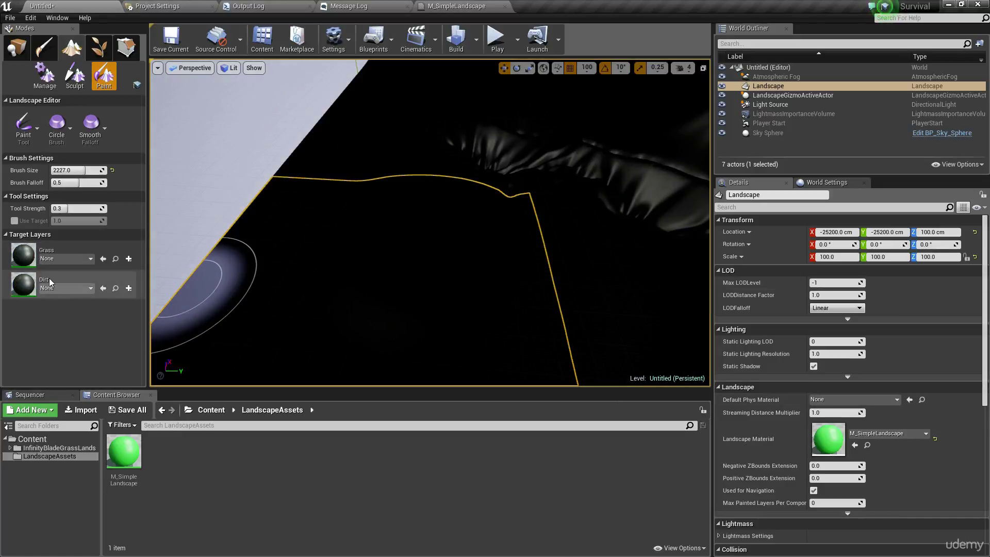
- Create a weight-blended layer info object for the Grass target layer in the LandscapeAssets folder
left_click(67, 259)
left_click(70, 258)
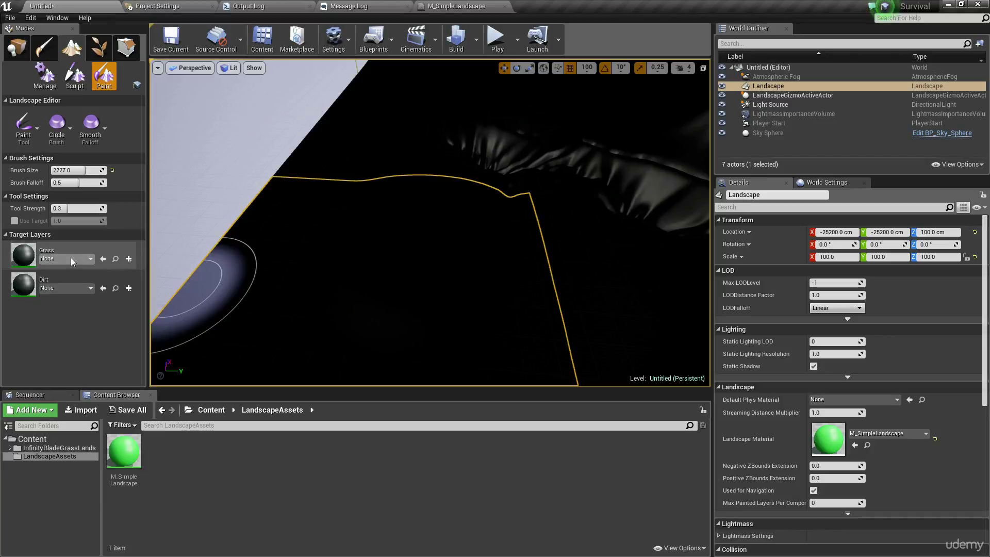
left_click(129, 259)
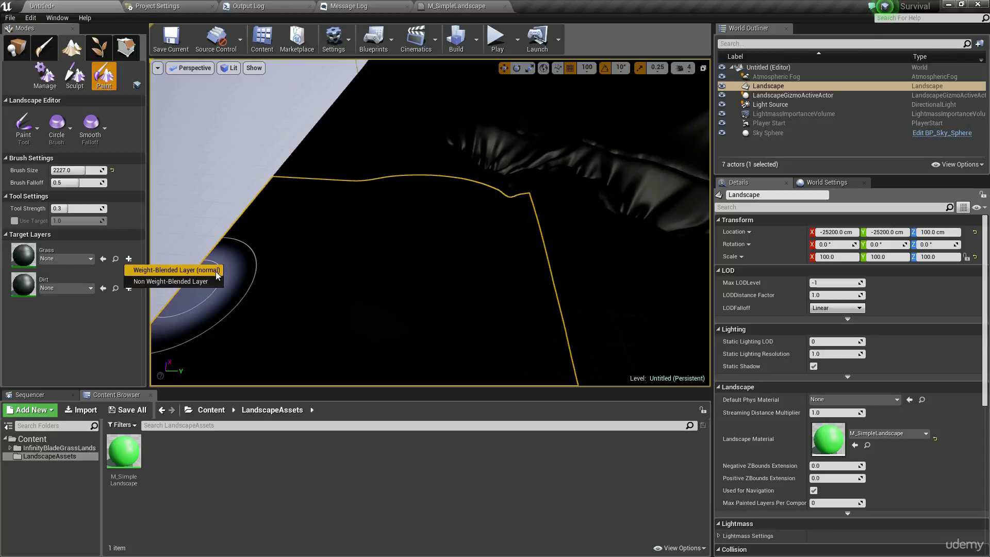
left_click(216, 271)
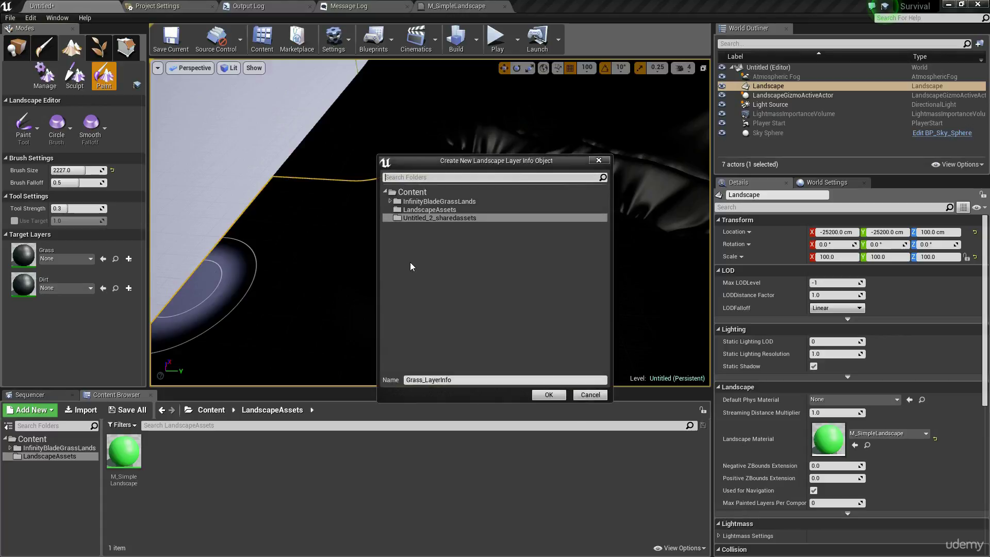
left_click(437, 211)
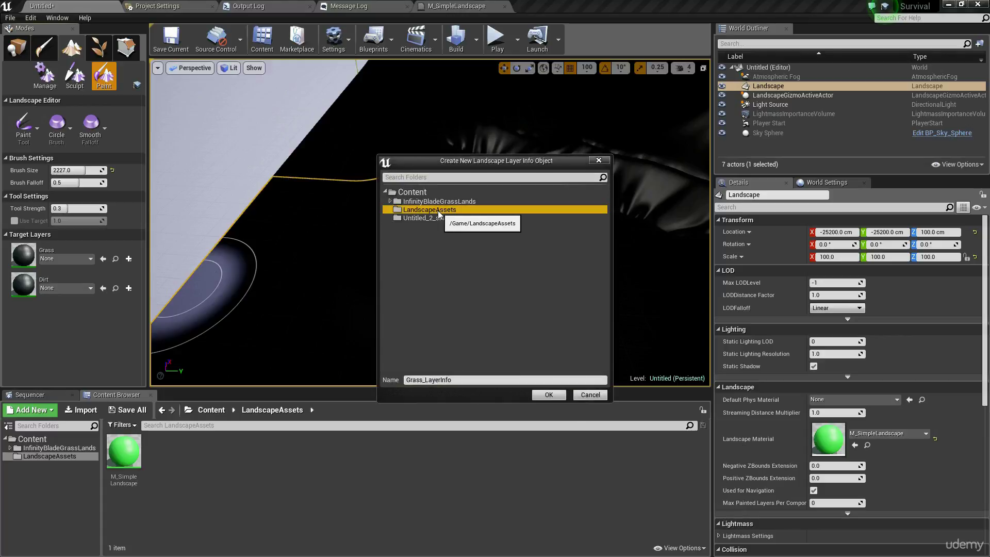
left_click(549, 395)
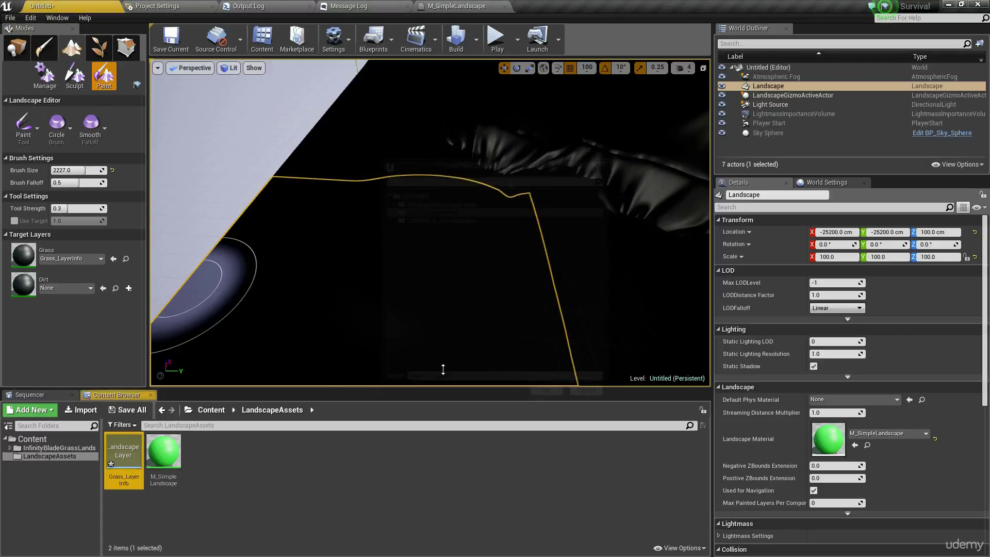
- Create a weight-blended layer info object for the Dirt target layer in the LandscapeAssets folder
left_click(129, 289)
left_click(169, 310)
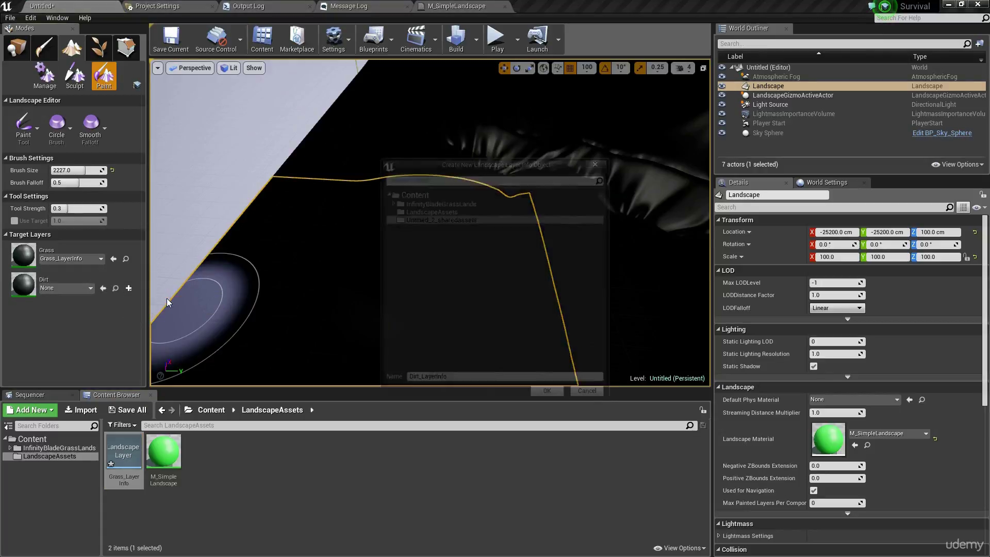
left_click(421, 209)
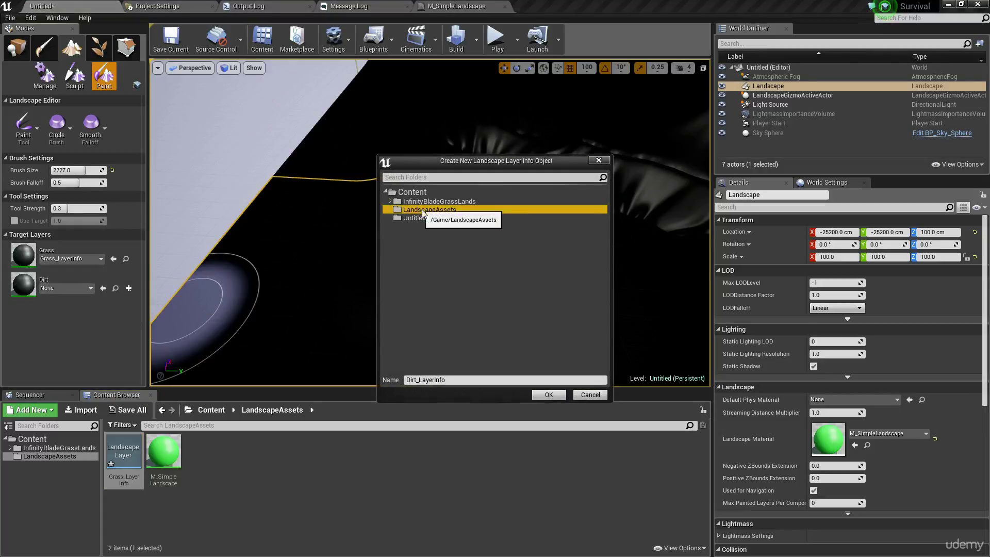
left_click(549, 396)
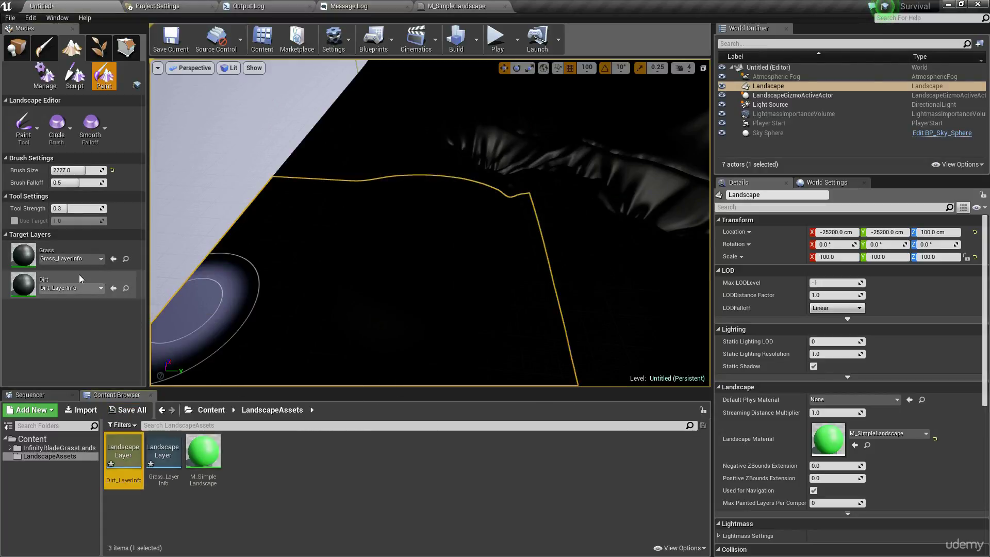
- Fill the whole landscape with the Grass layer
right_click(24, 257)
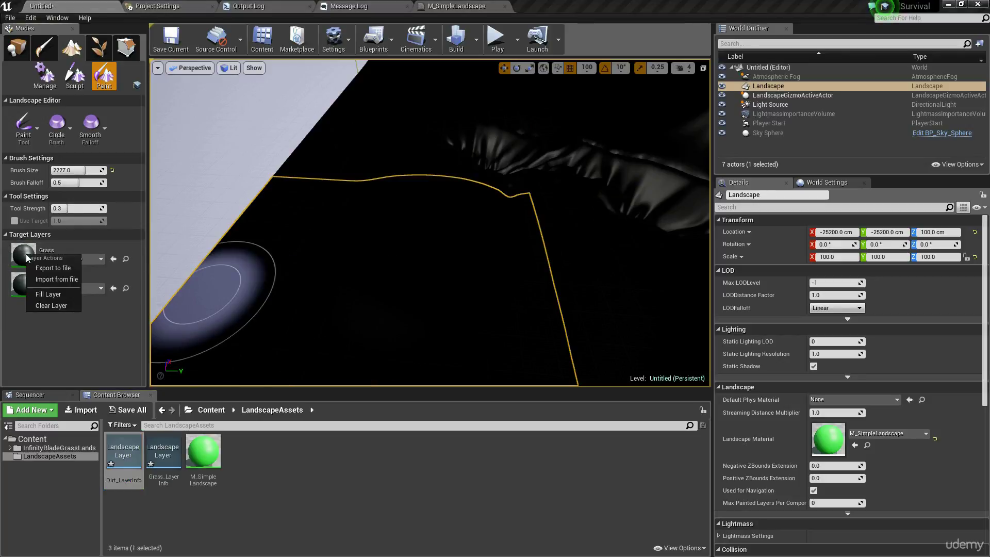
left_click(48, 294)
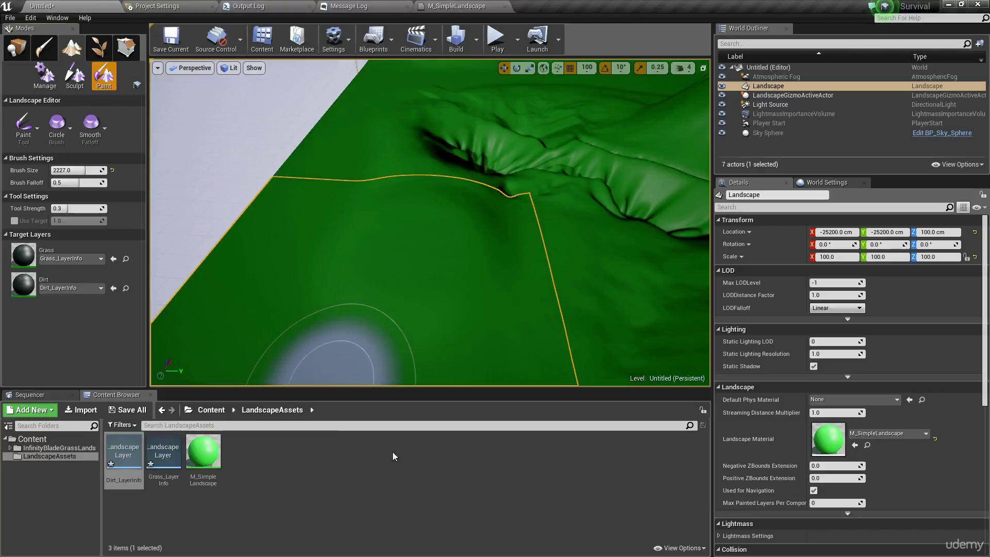
- Paint a large, irregular patch of the Dirt layer on the flat green ground in front of the hills
mouse_move(320, 353)
right_mouse_down()
mouse_move(325, 299)
mouse_move(258, 330)
mouse_move(222, 315)
mouse_move(248, 328)
mouse_move(222, 340)
right_mouse_up()
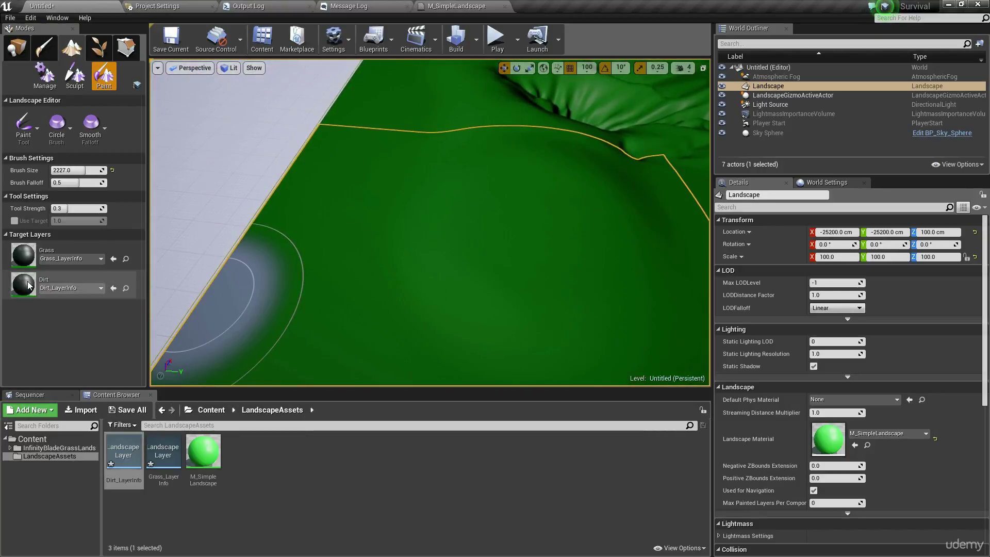
left_click(57, 283)
mouse_move(460, 191)
left_mouse_down()
mouse_move(571, 247)
mouse_move(471, 292)
mouse_move(504, 294)
mouse_move(506, 252)
left_mouse_up()
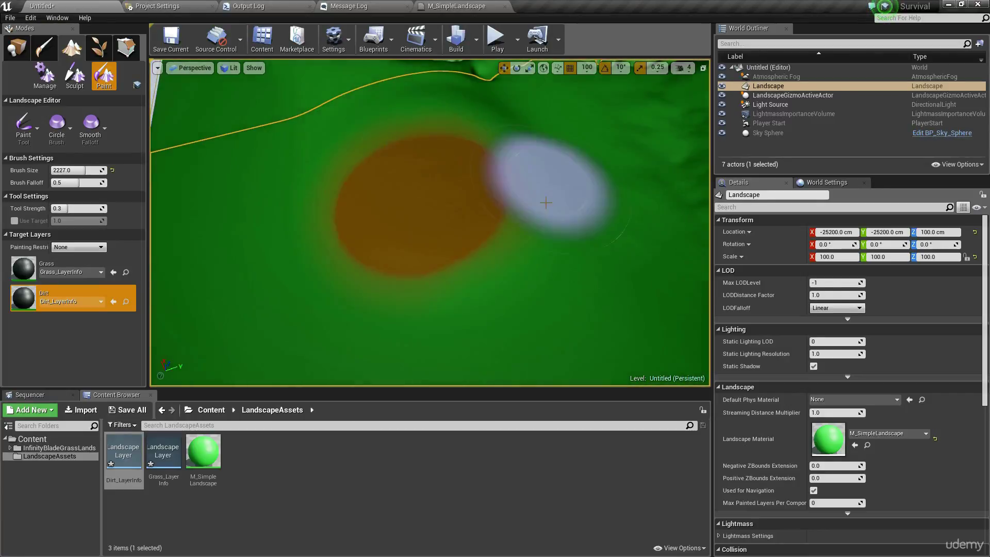
mouse_move(557, 272)
right_mouse_down()
mouse_move(490, 260)
mouse_move(508, 237)
mouse_move(487, 252)
mouse_move(535, 243)
mouse_move(498, 231)
right_mouse_up()
mouse_move(498, 231)
left_mouse_down()
mouse_move(477, 278)
mouse_move(491, 164)
mouse_move(454, 294)
left_mouse_up()
mouse_move(382, 279)
left_mouse_down()
mouse_move(422, 256)
mouse_move(265, 279)
mouse_move(336, 122)
mouse_move(275, 262)
mouse_move(391, 74)
mouse_move(516, 201)
left_mouse_up()
mouse_move(516, 201)
right_mouse_down()
mouse_move(448, 165)
mouse_move(299, 194)
mouse_move(227, 196)
mouse_move(204, 178)
right_mouse_up()
mouse_move(526, 202)
left_mouse_down()
mouse_move(426, 221)
mouse_move(457, 212)
mouse_move(412, 213)
mouse_move(277, 244)
mouse_move(394, 230)
left_mouse_up()
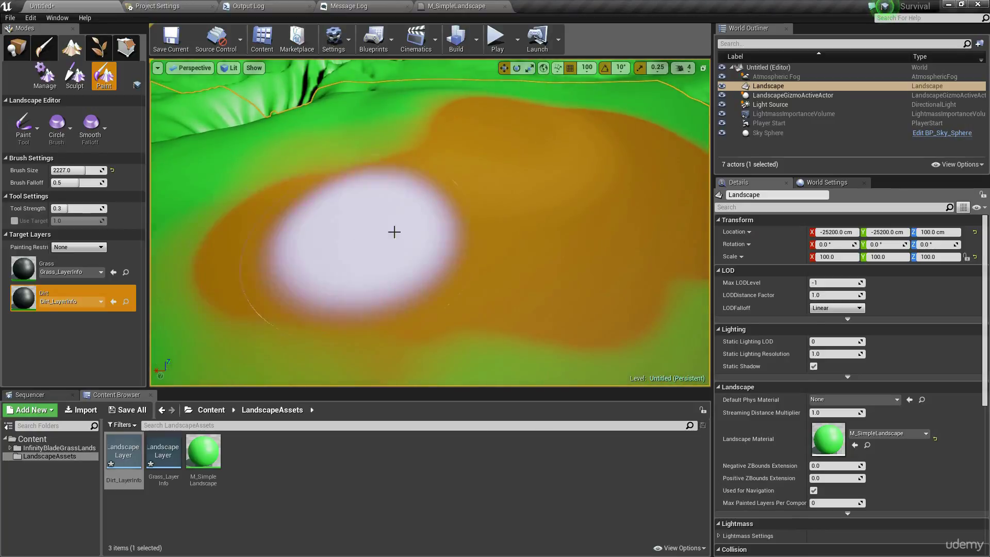
mouse_move(394, 230)
right_mouse_down()
mouse_move(331, 227)
mouse_move(412, 222)
mouse_move(340, 227)
mouse_move(381, 227)
mouse_move(393, 247)
right_mouse_up()
left_click_drag(644, 278, 471, 241)
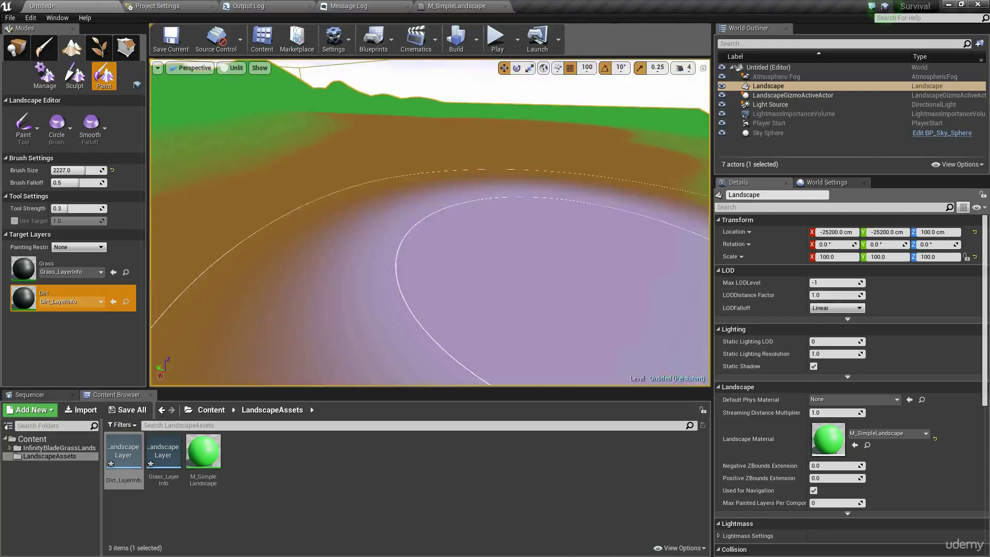
- Switch the viewport back to Lit shading and clear the asset selection in the LandscapeAssets folder
key("alt+4")
mouse_move(593, 258)
right_mouse_down()
mouse_move(475, 253)
mouse_move(485, 315)
mouse_move(422, 266)
right_mouse_up()
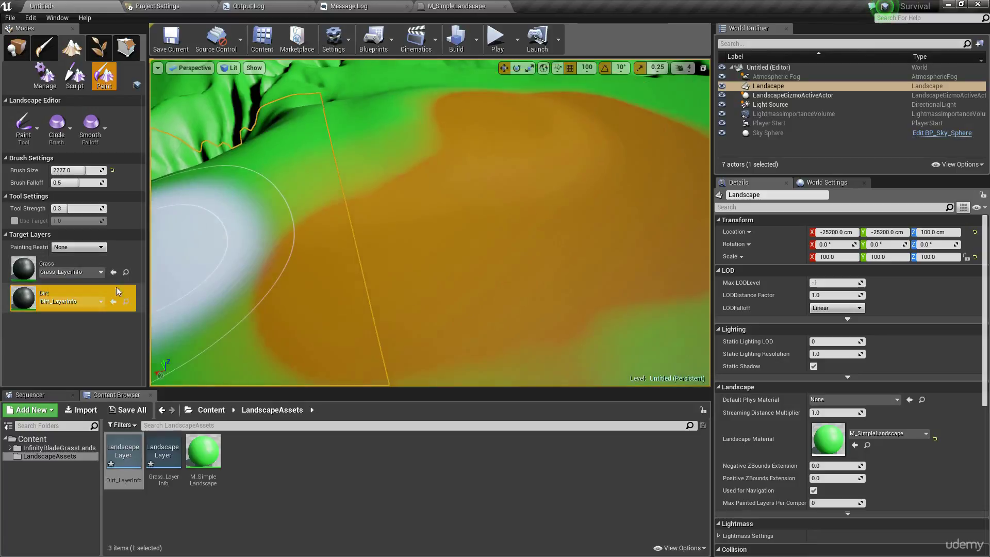
left_click(251, 482)
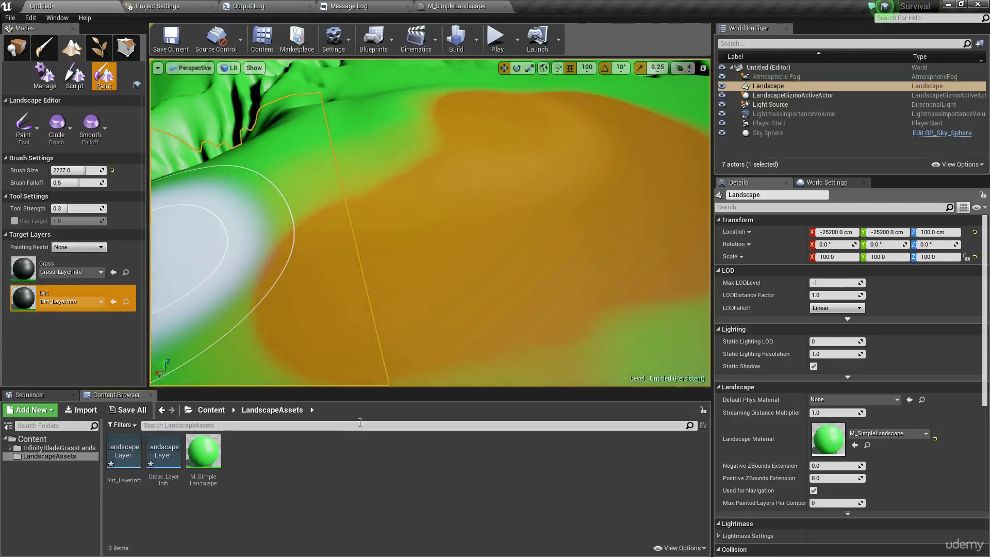
mouse_move(413, 312)
right_mouse_down()
mouse_move(361, 291)
mouse_move(364, 314)
mouse_move(385, 287)
right_mouse_up()
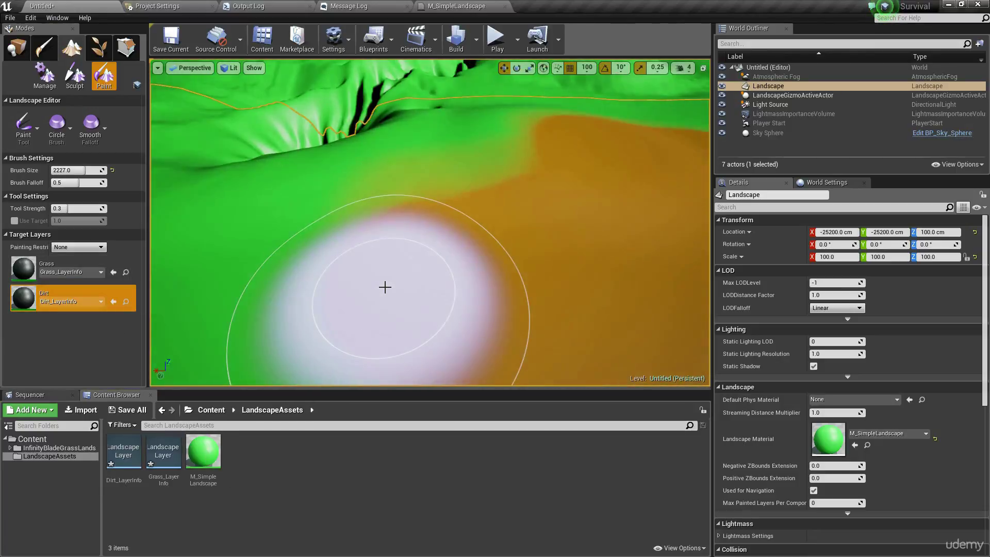